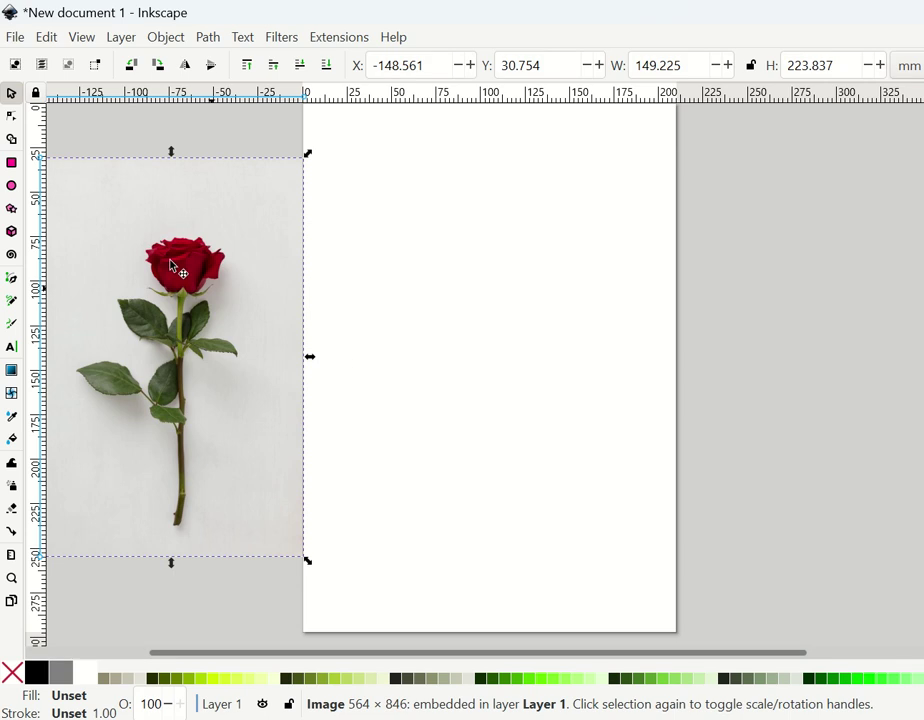
- Place the rose photo on the page and scale it to about 186 × 282 mm as a reference
drag(200, 313, 503, 326)
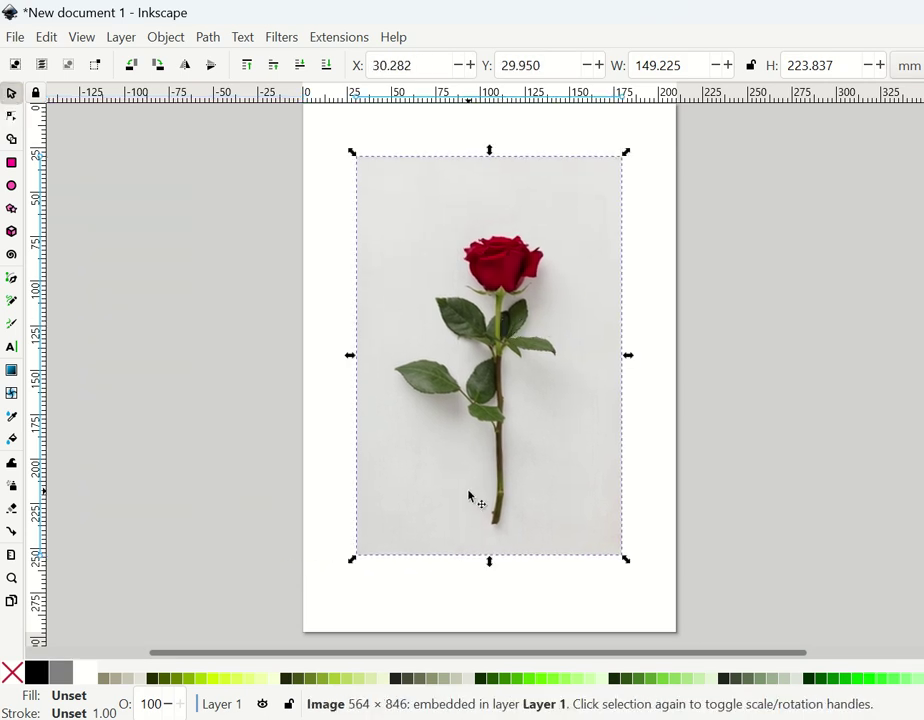
drag(626, 152, 651, 112)
drag(351, 557, 311, 619)
drag(505, 476, 504, 467)
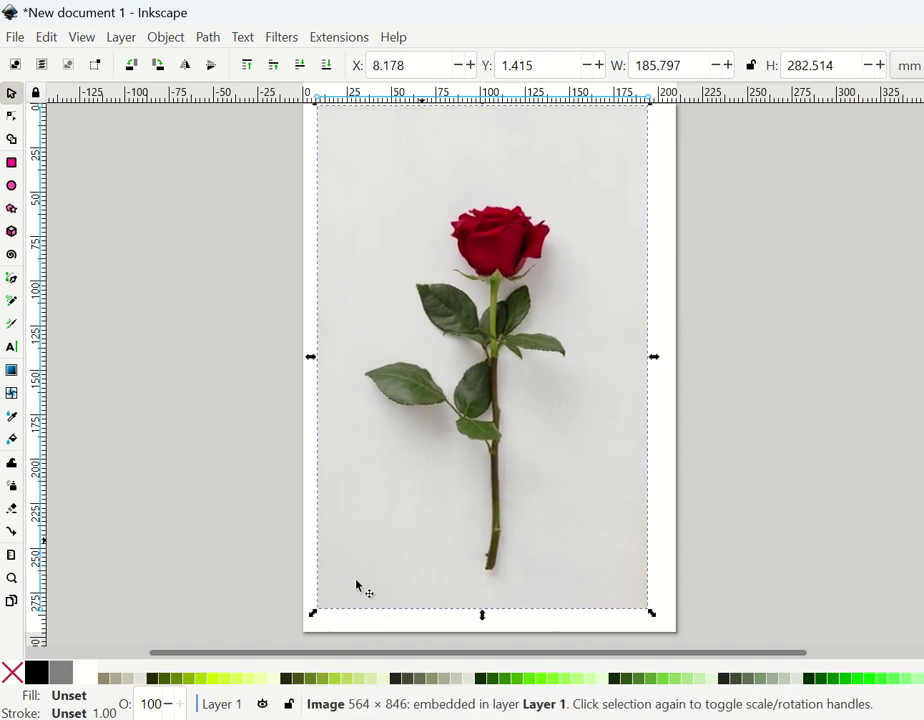
click(12, 302)
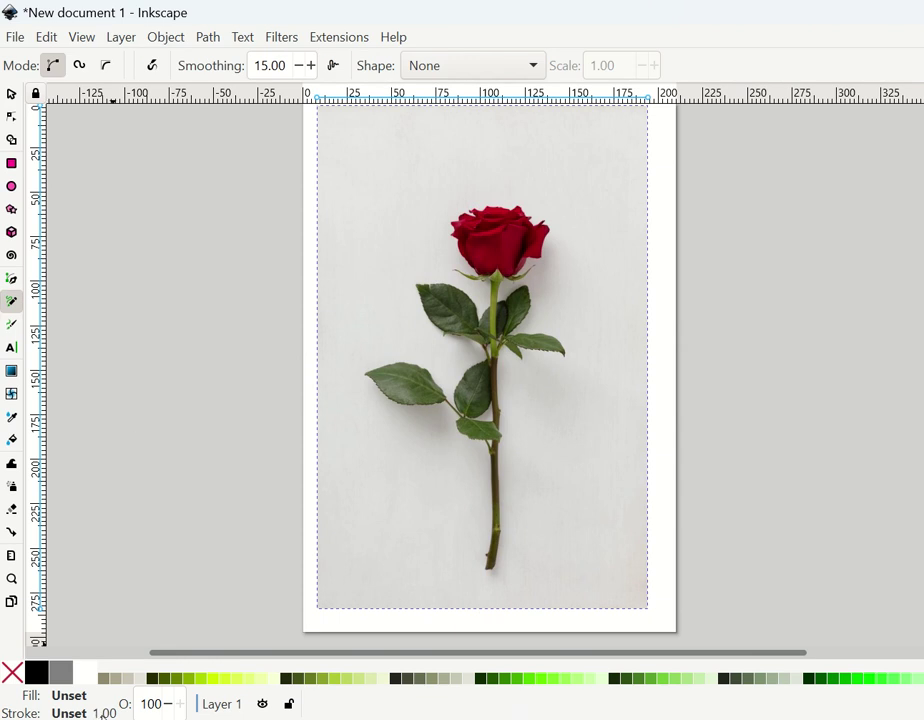
- Give new freehand lines a black stroke of width 3 and no fill
right_click(105, 713)
click(140, 514)
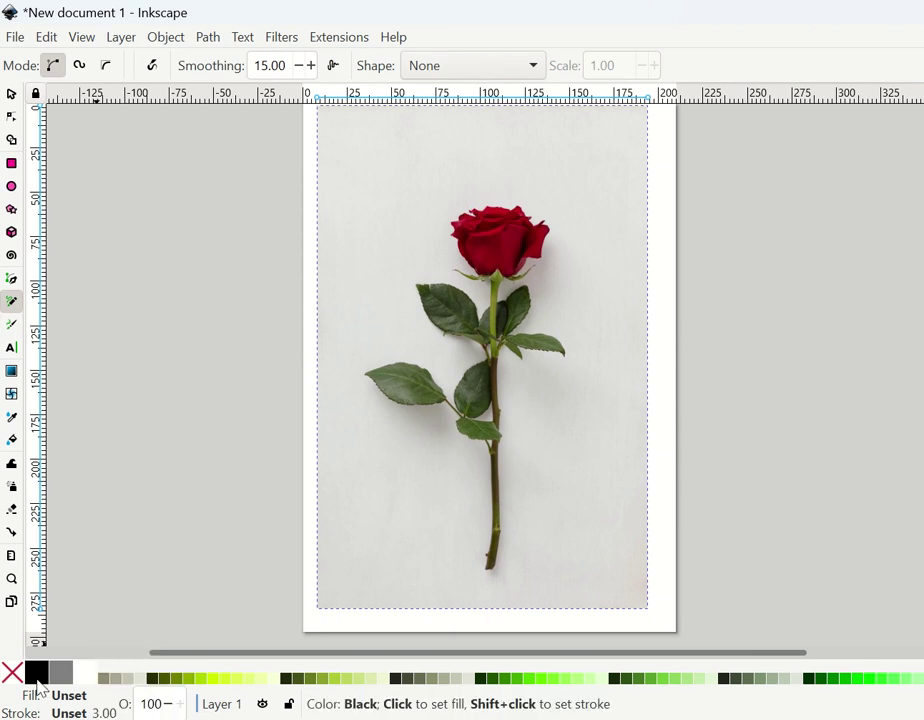
right_click(37, 683)
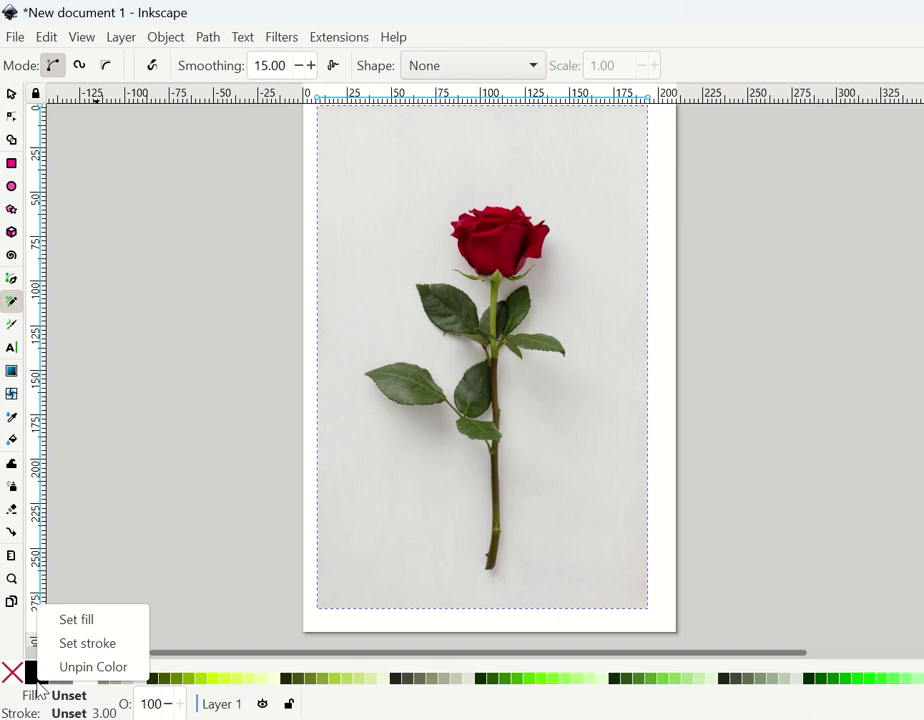
click(96, 643)
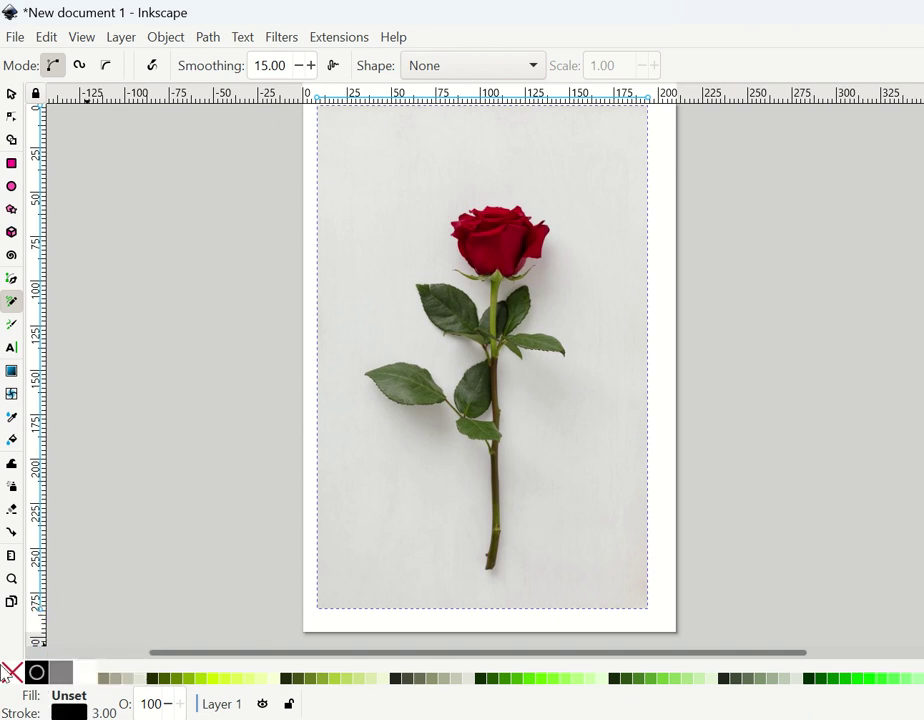
click(12, 672)
- Trace the stem, a leaf and the layered bloom as one continuous black Pencil line
drag(487, 571, 504, 415)
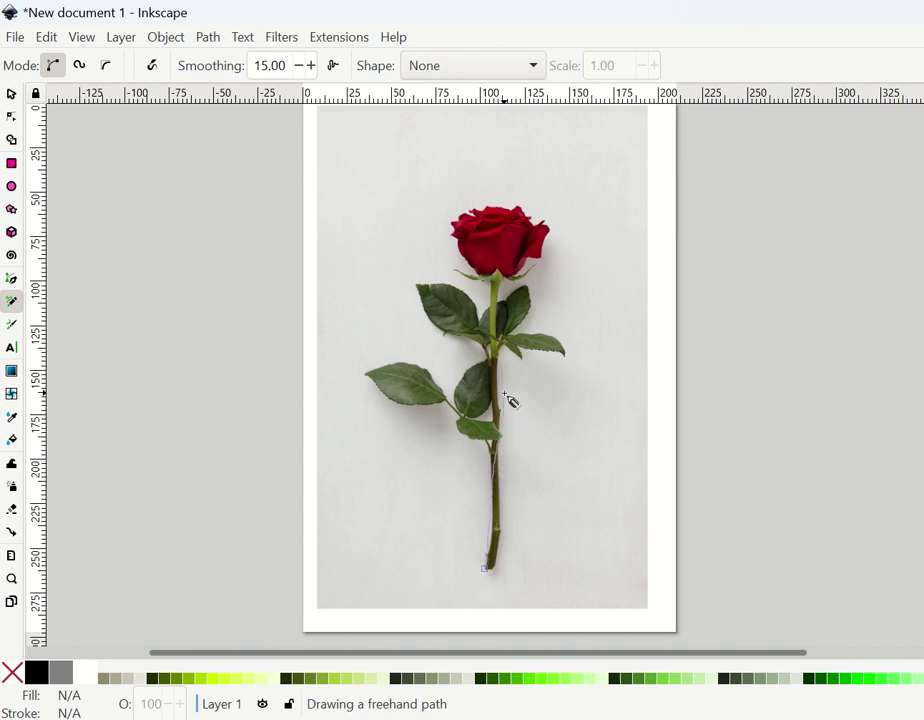
mouse_move(496, 345)
mouse_down()
mouse_move(458, 340)
mouse_move(416, 287)
mouse_move(454, 291)
mouse_move(497, 330)
mouse_move(502, 287)
mouse_move(470, 274)
mouse_move(459, 243)
mouse_move(474, 233)
mouse_move(481, 275)
mouse_move(505, 283)
mouse_move(539, 241)
mouse_move(540, 264)
mouse_move(492, 277)
mouse_move(472, 262)
mouse_move(482, 216)
mouse_move(518, 214)
mouse_move(516, 241)
mouse_move(490, 240)
mouse_move(523, 229)
mouse_move(498, 221)
mouse_up()
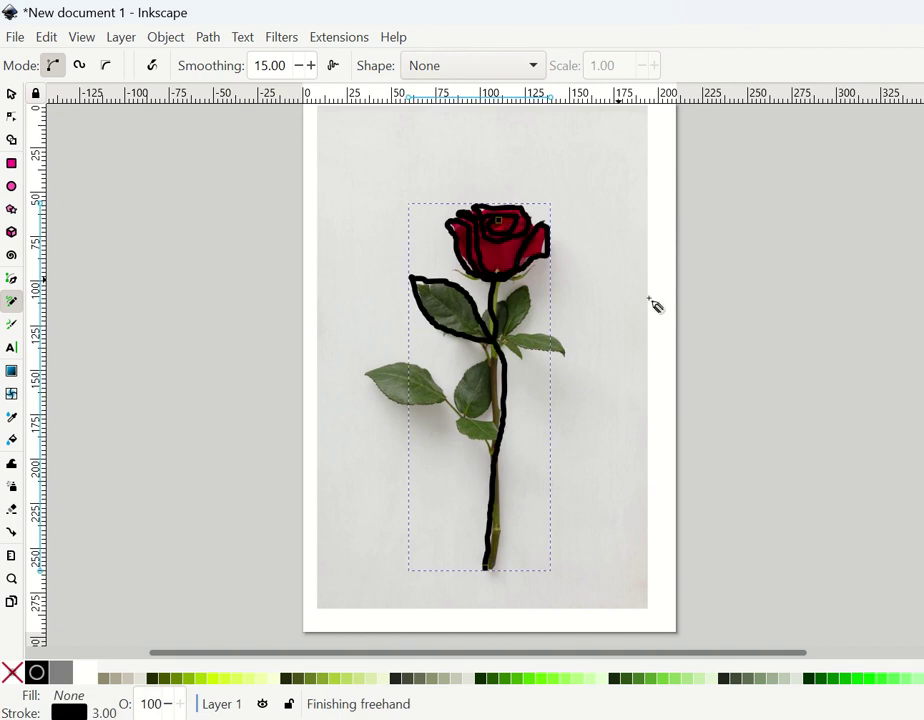
click(11, 96)
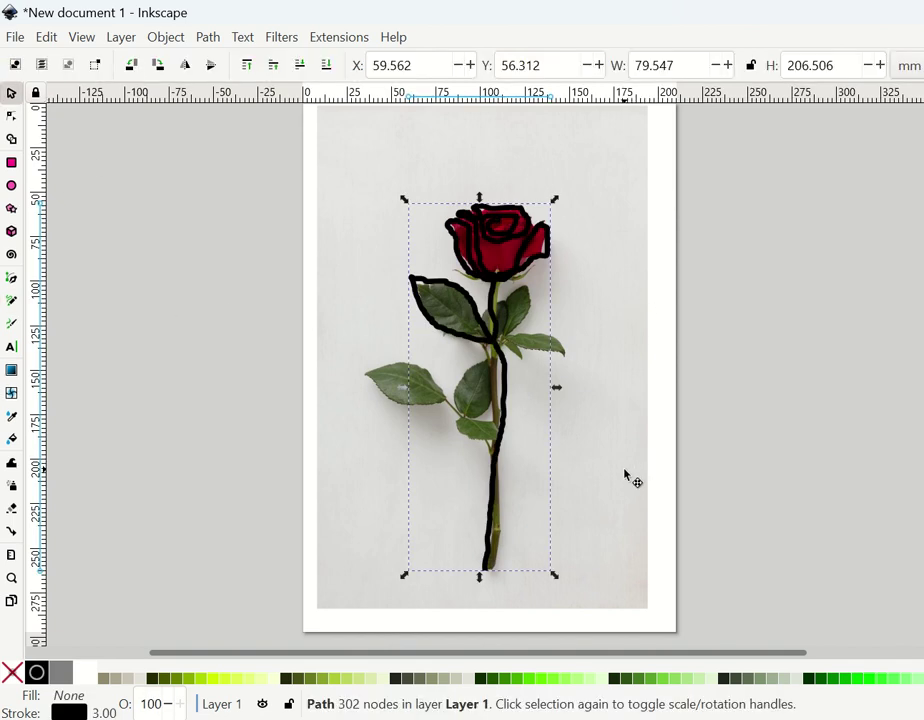
- Move the rose photo off the page to the right
click(600, 439)
drag(600, 439, 812, 402)
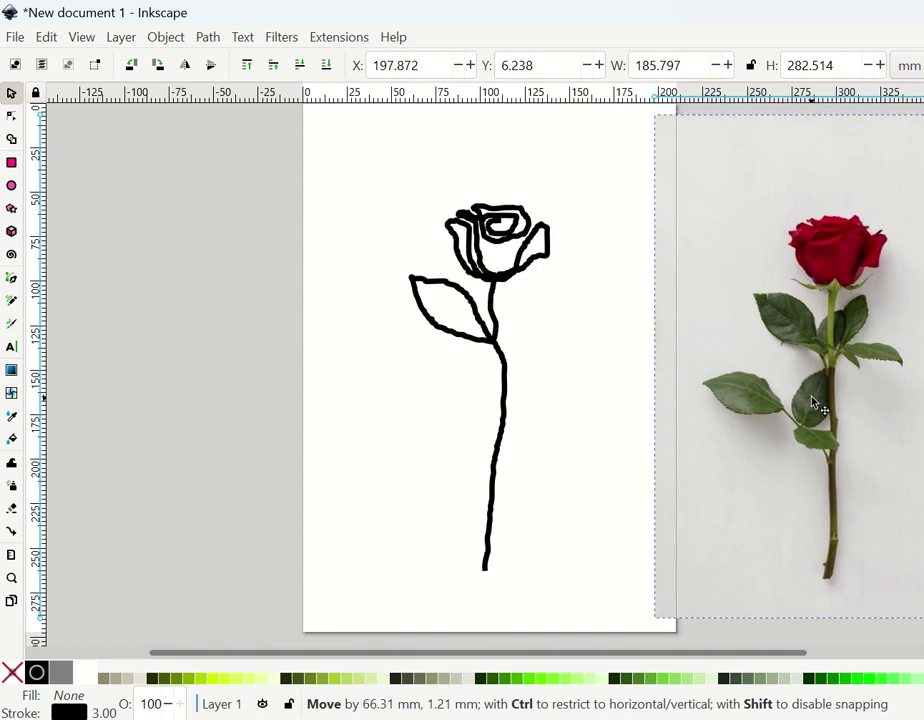
drag(730, 396, 752, 398)
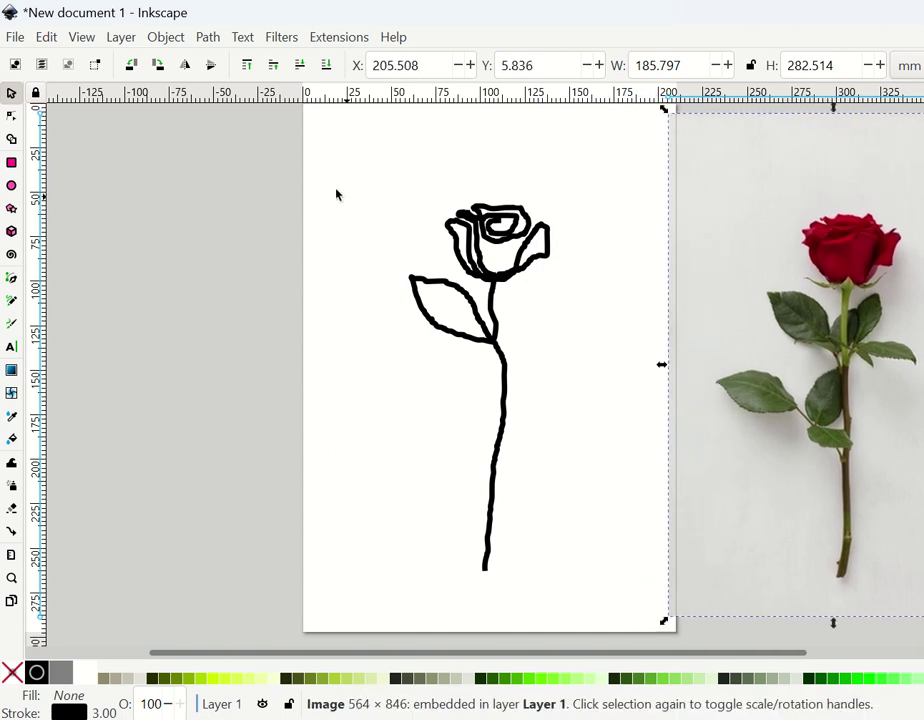
- Thin the rose sketch's stroke width to 1.5
drag(336, 195, 615, 615)
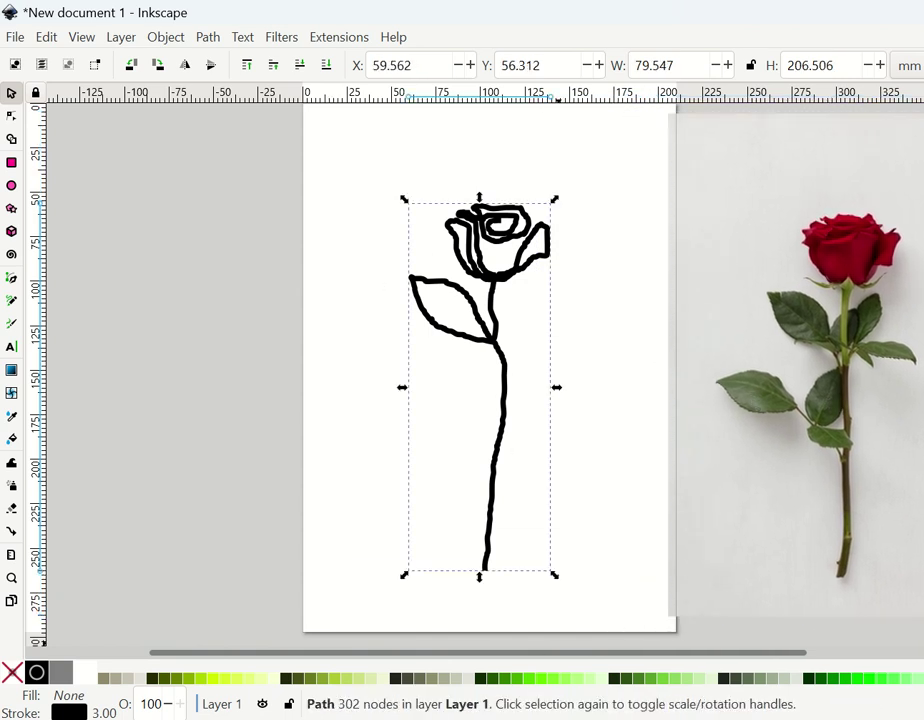
right_click(105, 712)
click(137, 558)
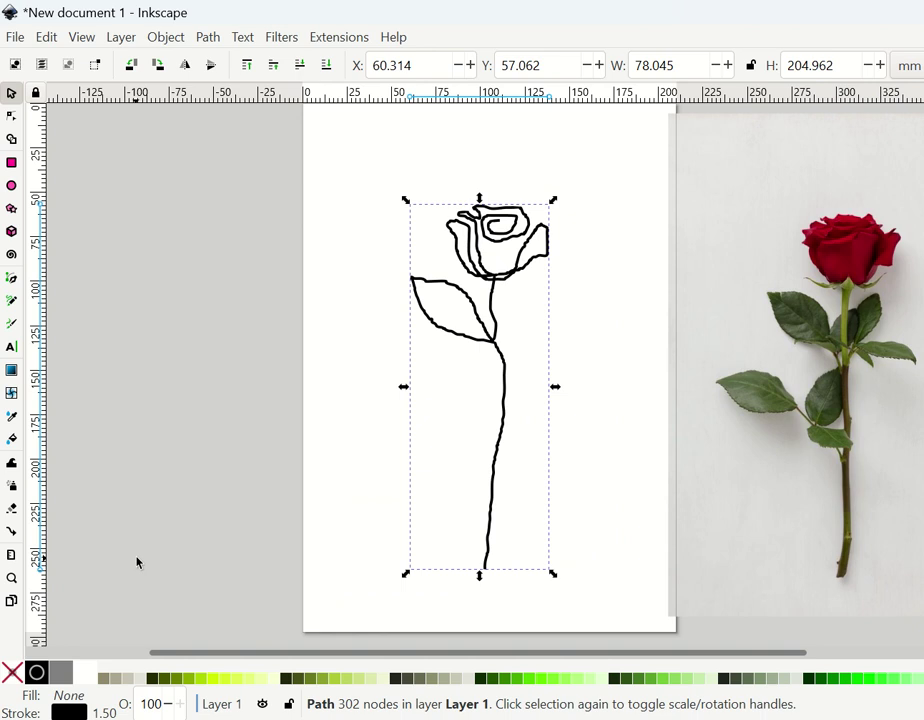
- Run Path > Simplify three times on the rose sketch to smooth its curves
click(208, 37)
click(252, 511)
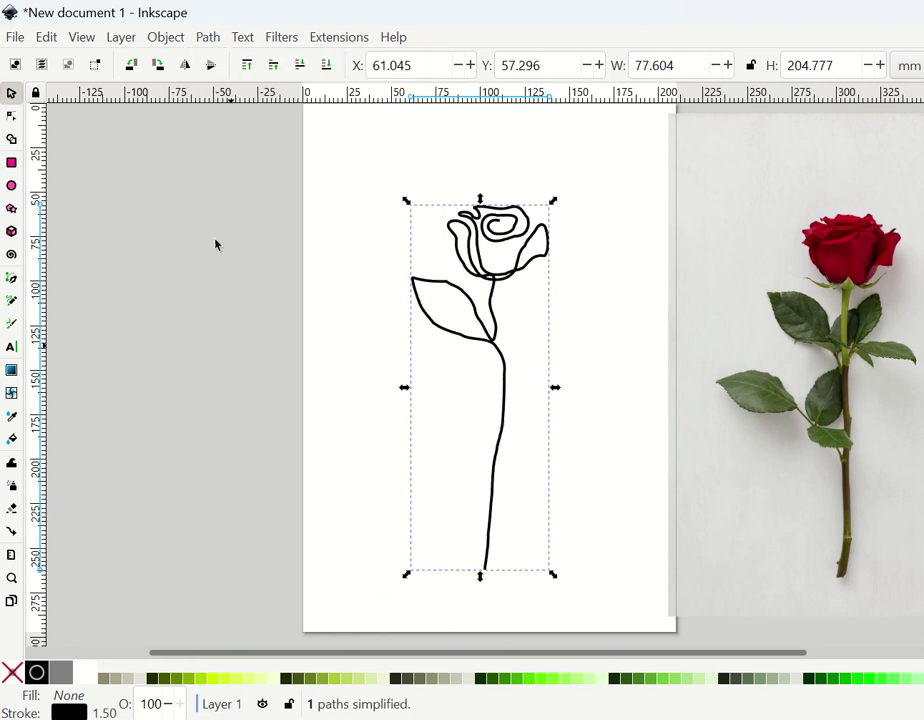
click(205, 39)
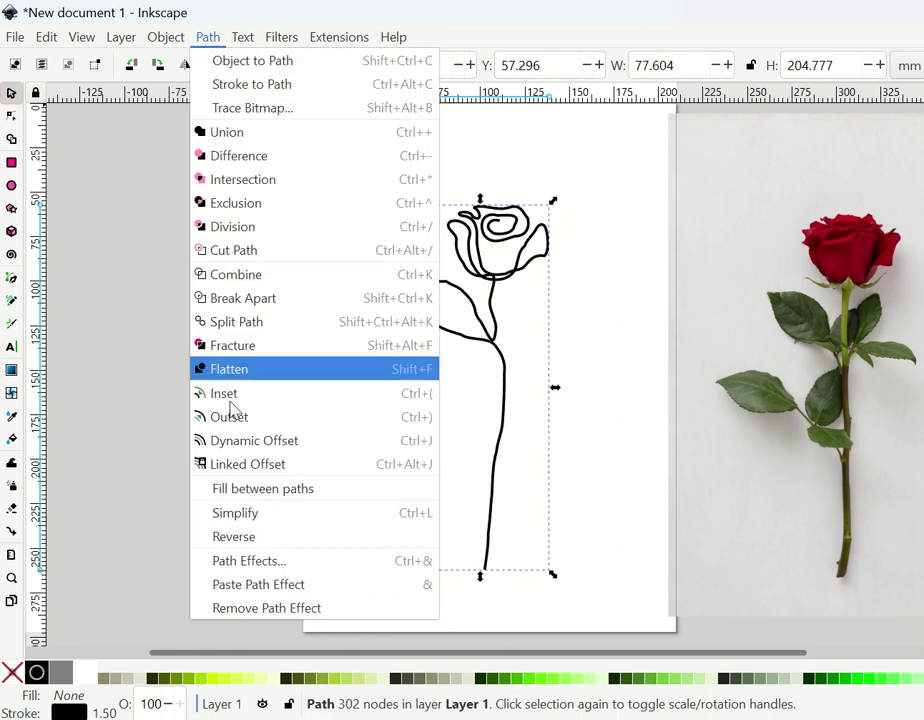
click(236, 513)
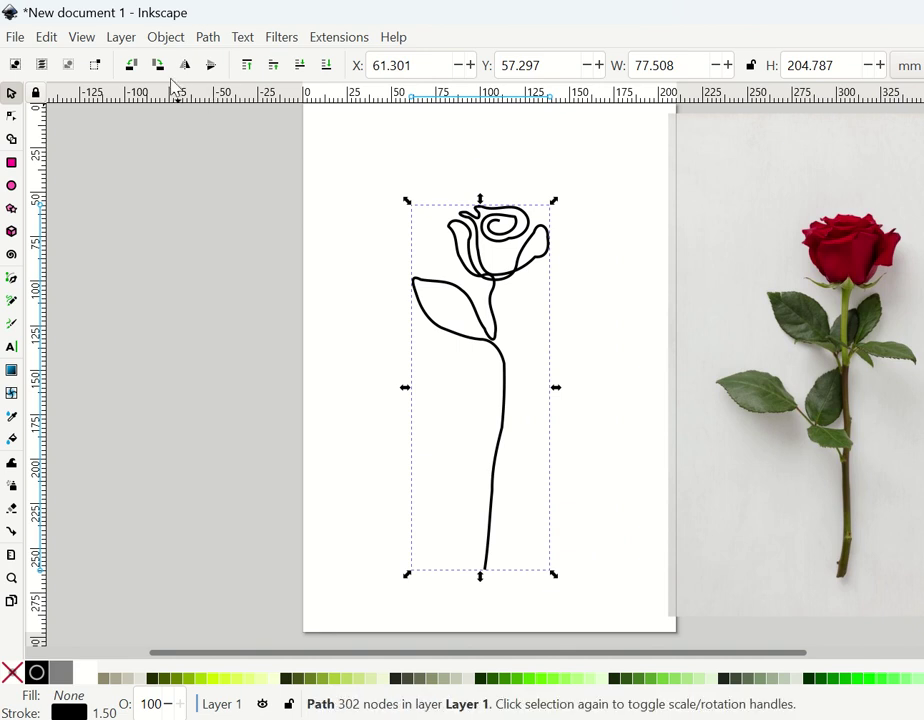
click(205, 38)
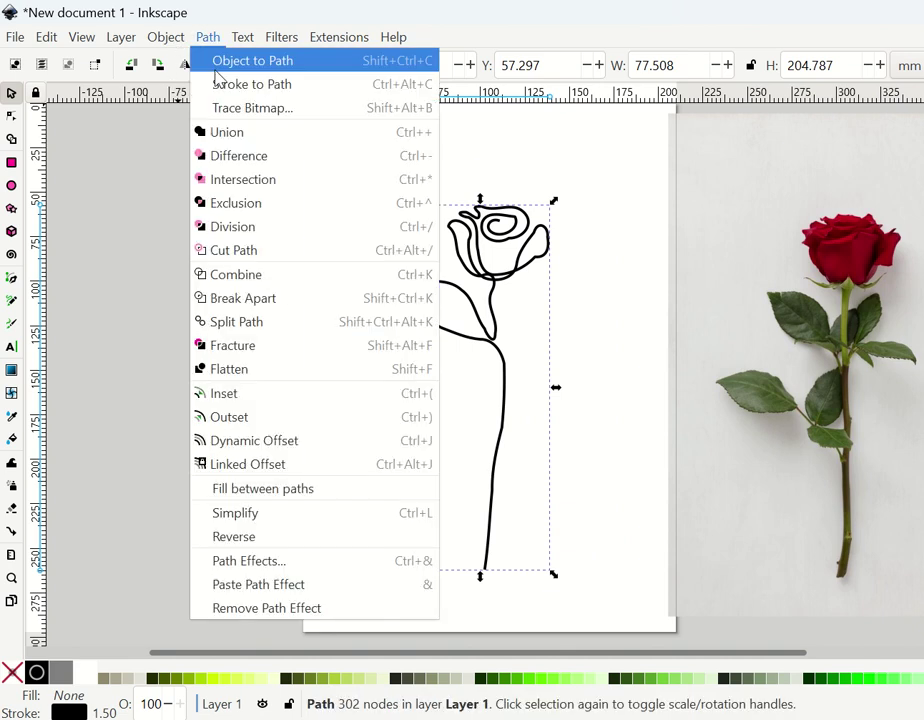
click(235, 513)
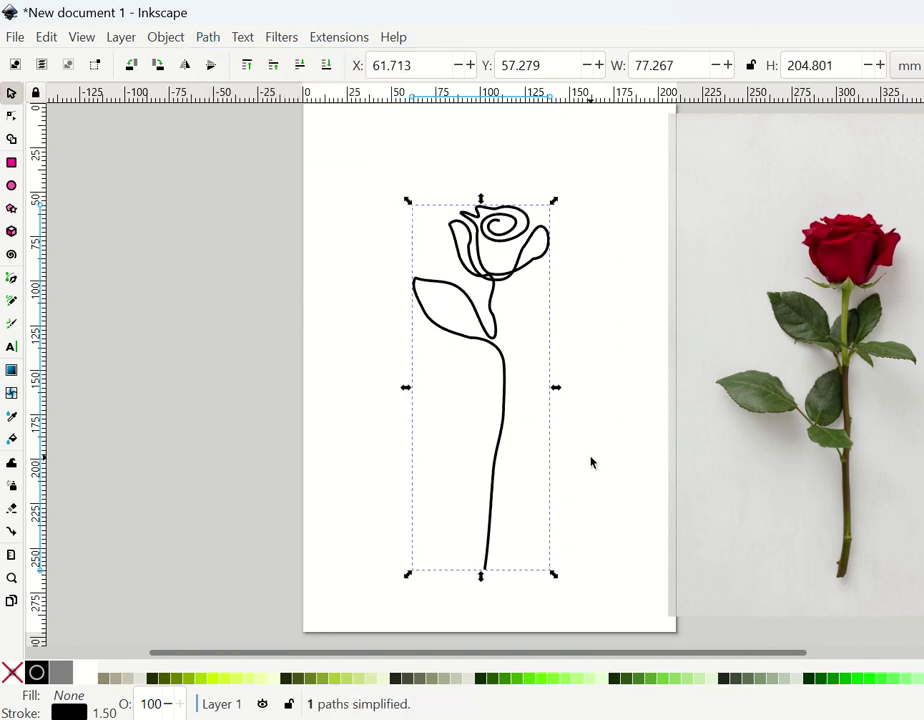
- Adjust nodes to straighten the upper stem and reshape the leaf's edge and stem junction
click(12, 117)
mouse_move(461, 291)
mouse_down()
mouse_move(435, 321)
mouse_move(463, 325)
mouse_up()
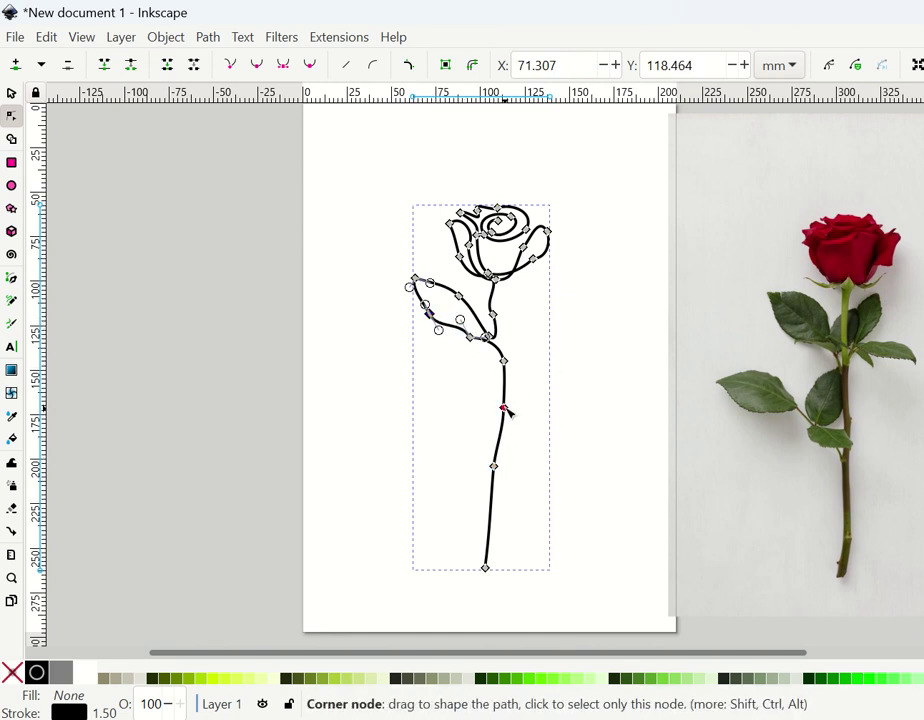
drag(507, 411, 502, 413)
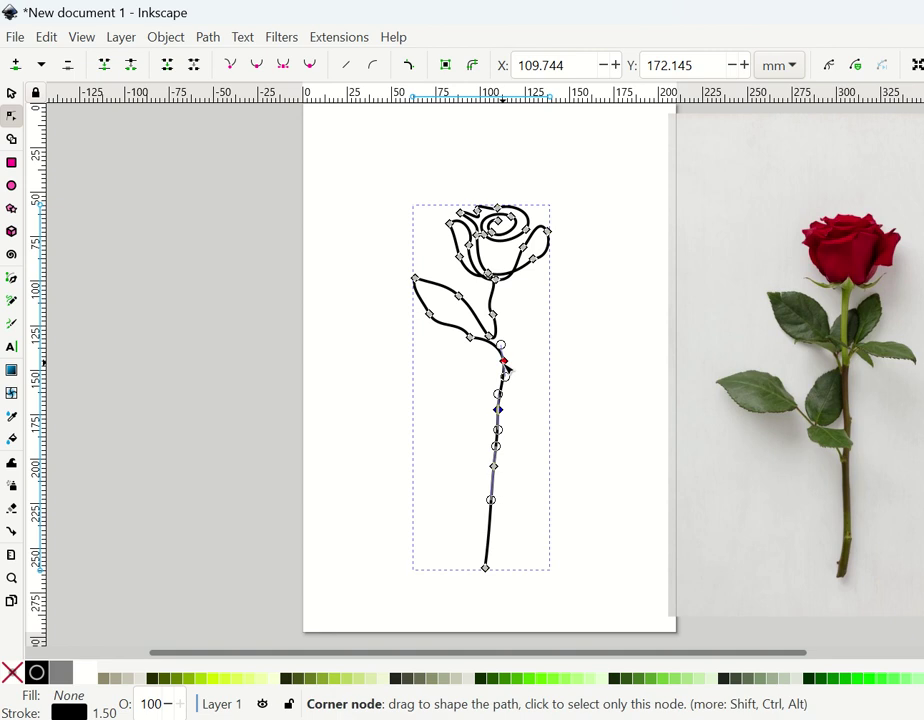
drag(503, 365, 497, 367)
click(608, 353)
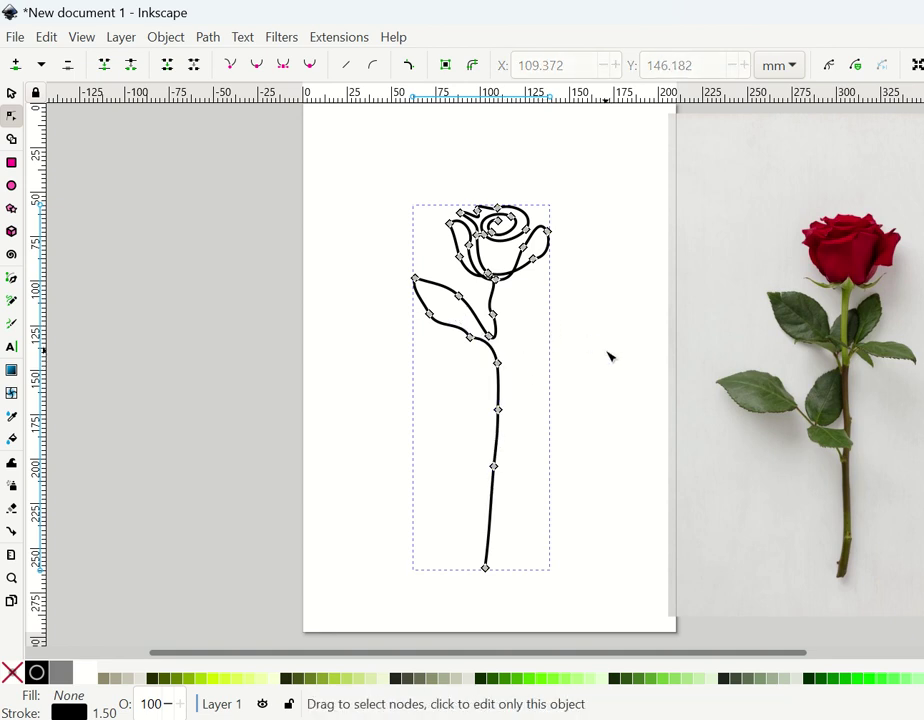
click(490, 356)
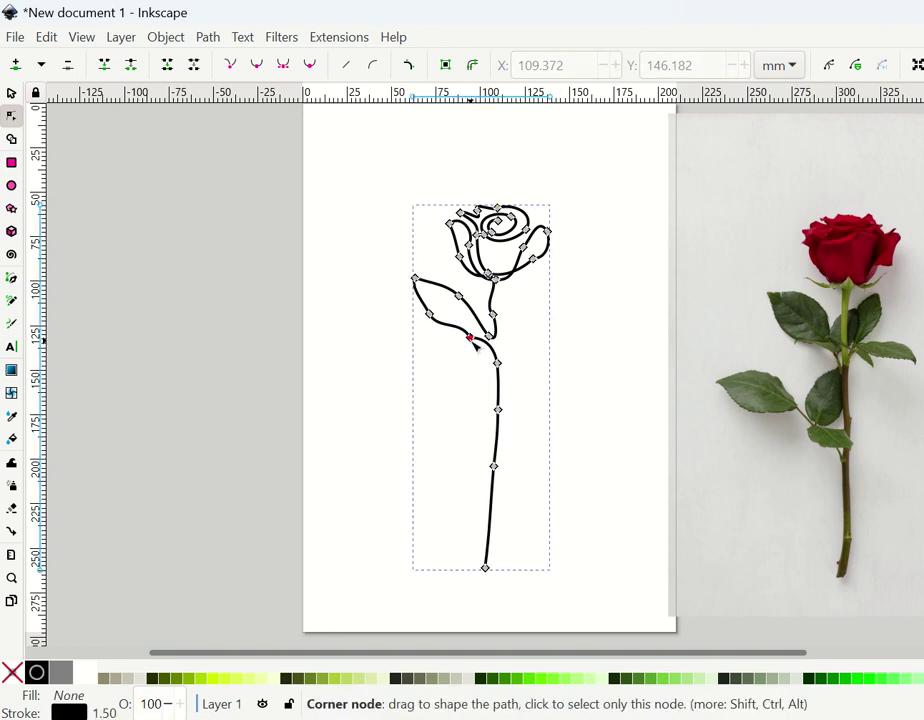
drag(478, 340, 493, 336)
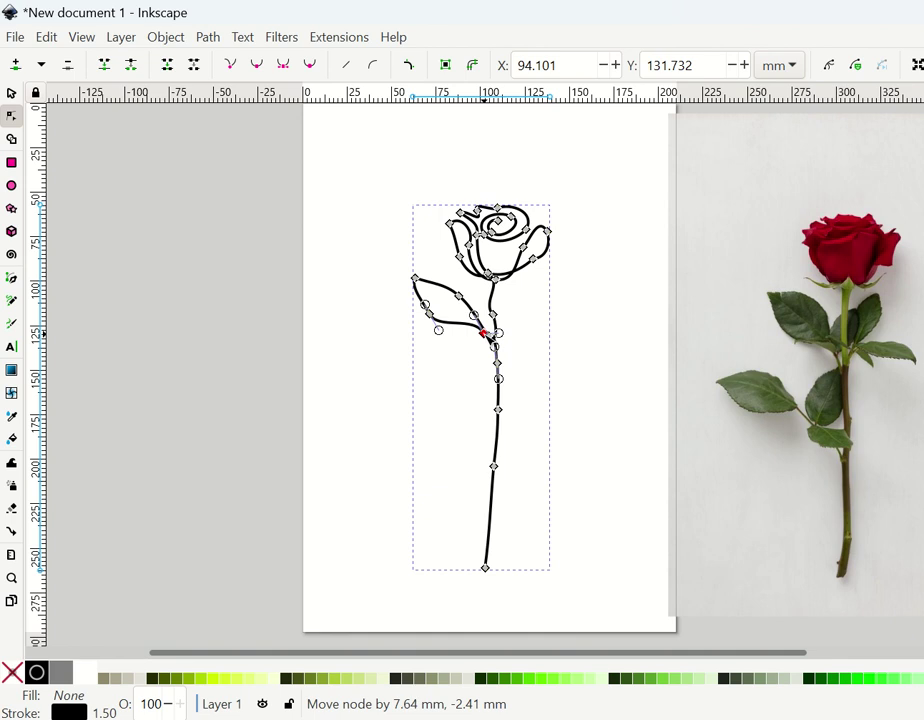
click(599, 363)
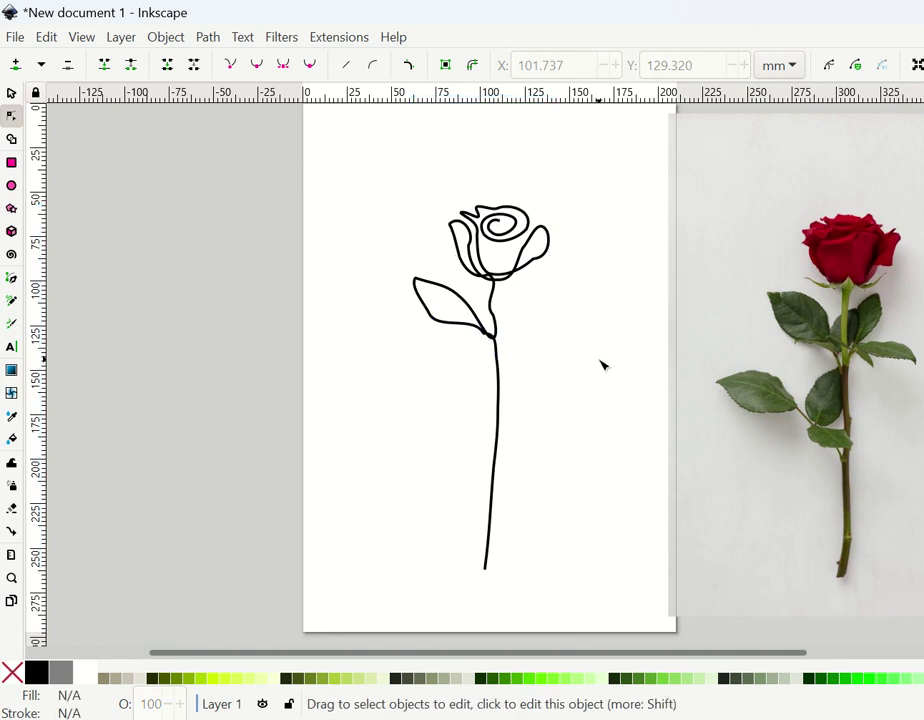
click(500, 347)
drag(489, 335, 497, 339)
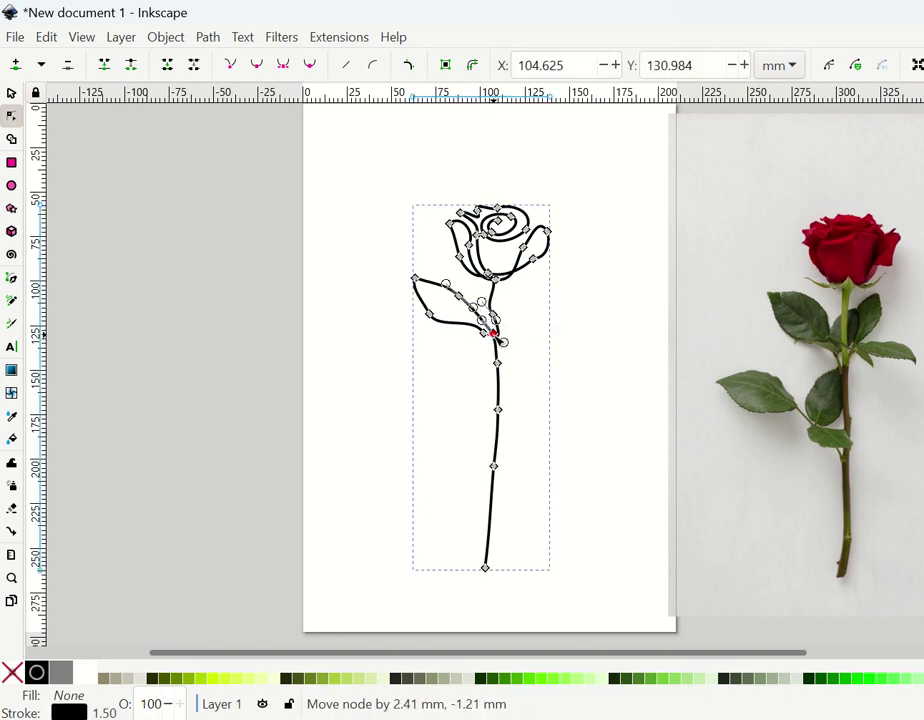
click(577, 365)
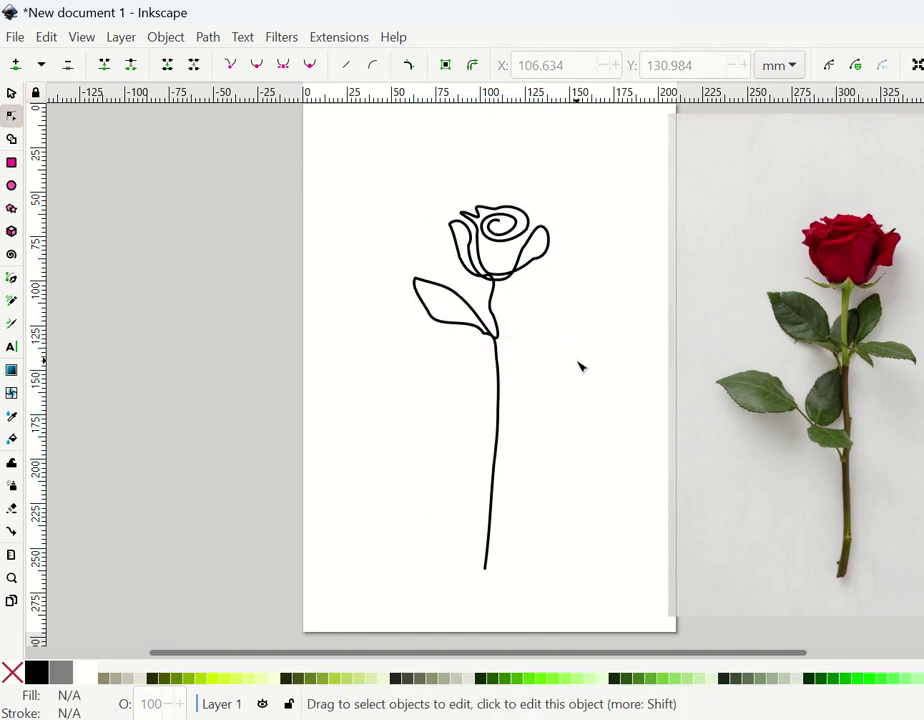
click(496, 305)
click(641, 302)
- Reshape the bloom's right petal curve and nudge nodes at its base down and left
click(489, 211)
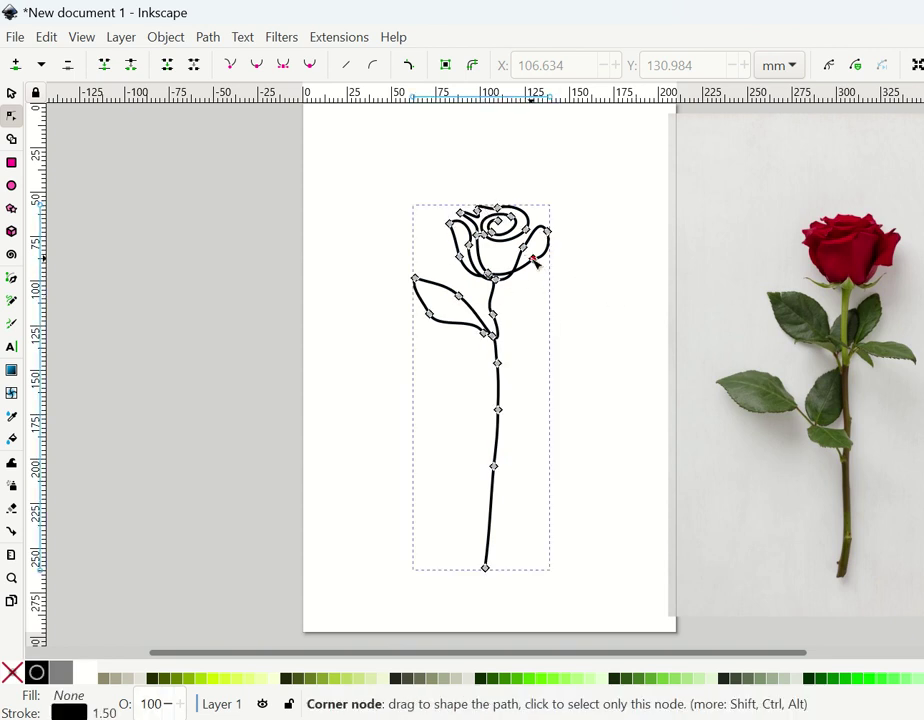
mouse_move(533, 260)
mouse_down()
mouse_move(518, 245)
mouse_move(535, 266)
mouse_up()
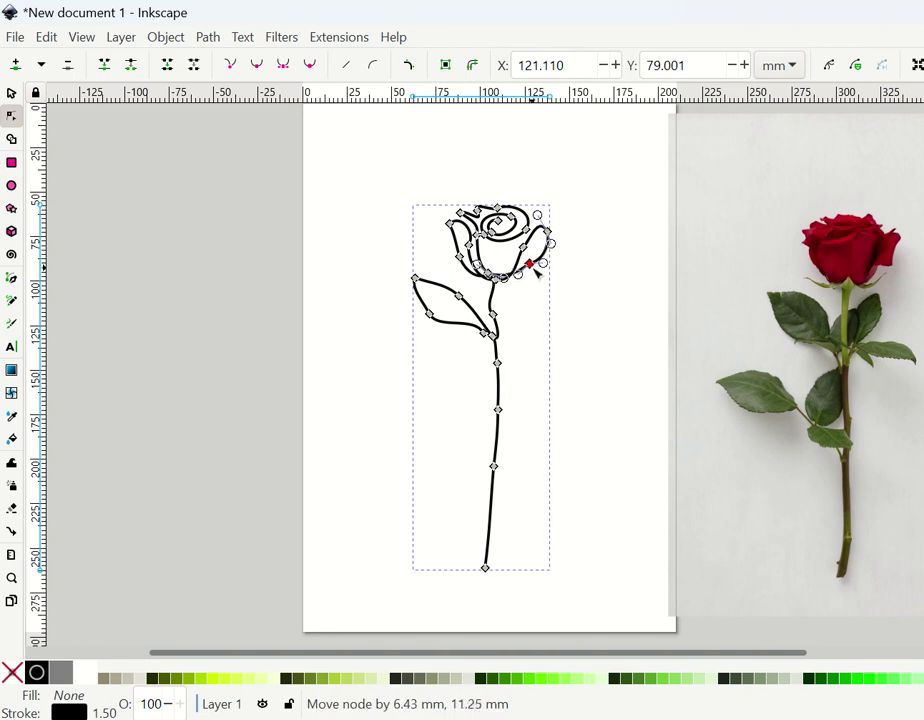
click(614, 300)
click(532, 294)
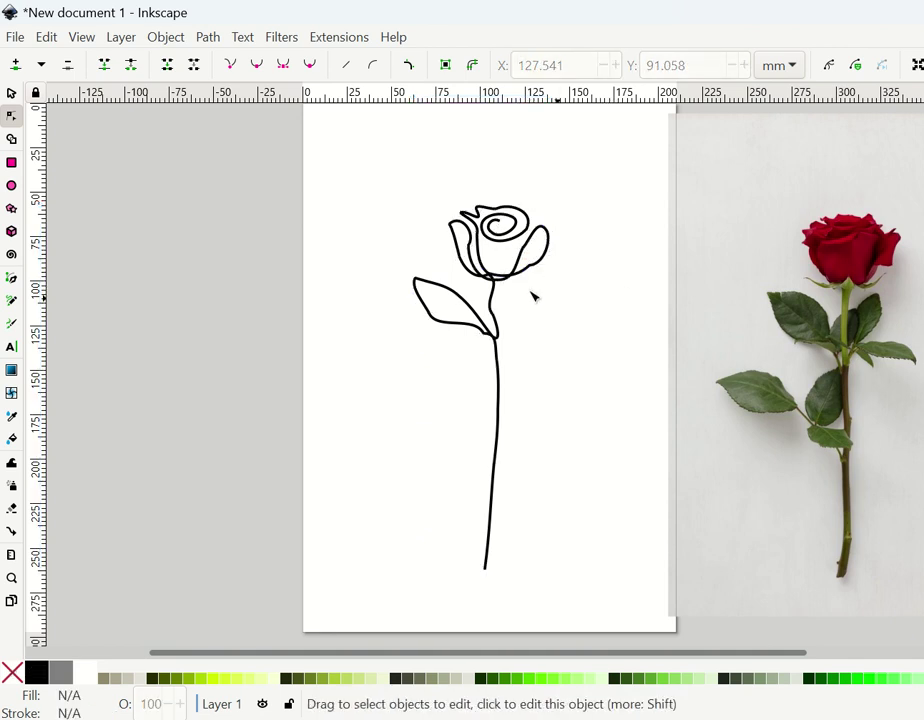
click(497, 278)
drag(488, 274, 487, 279)
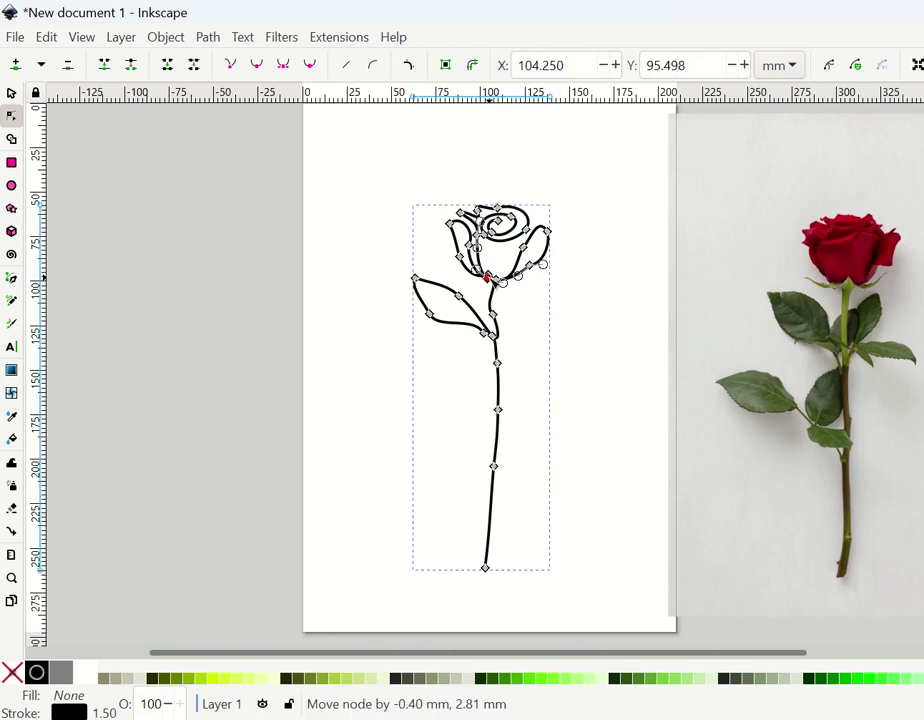
click(609, 301)
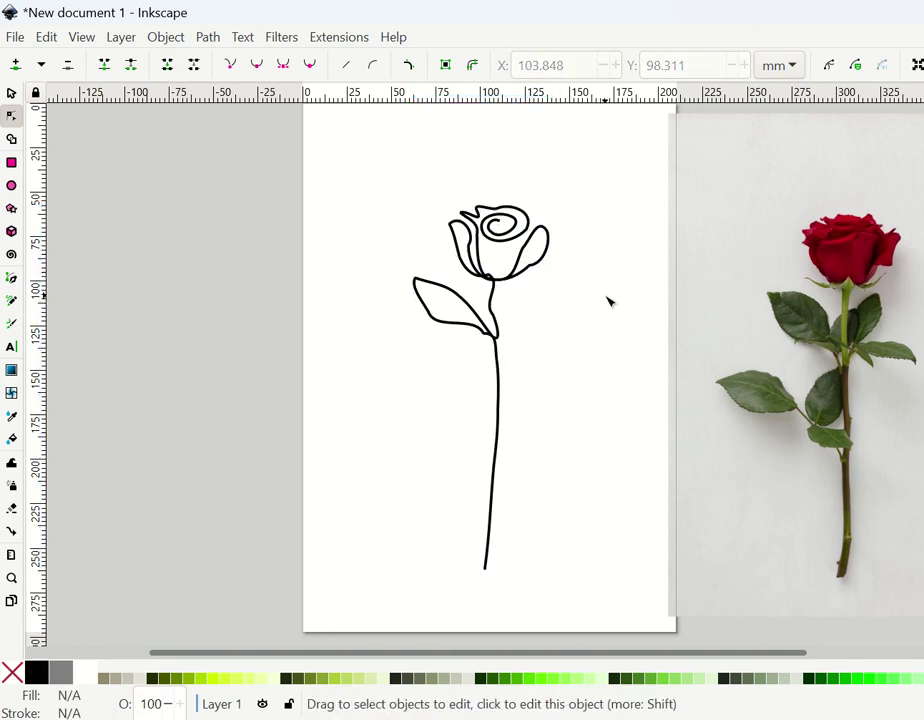
click(488, 278)
drag(488, 276, 484, 280)
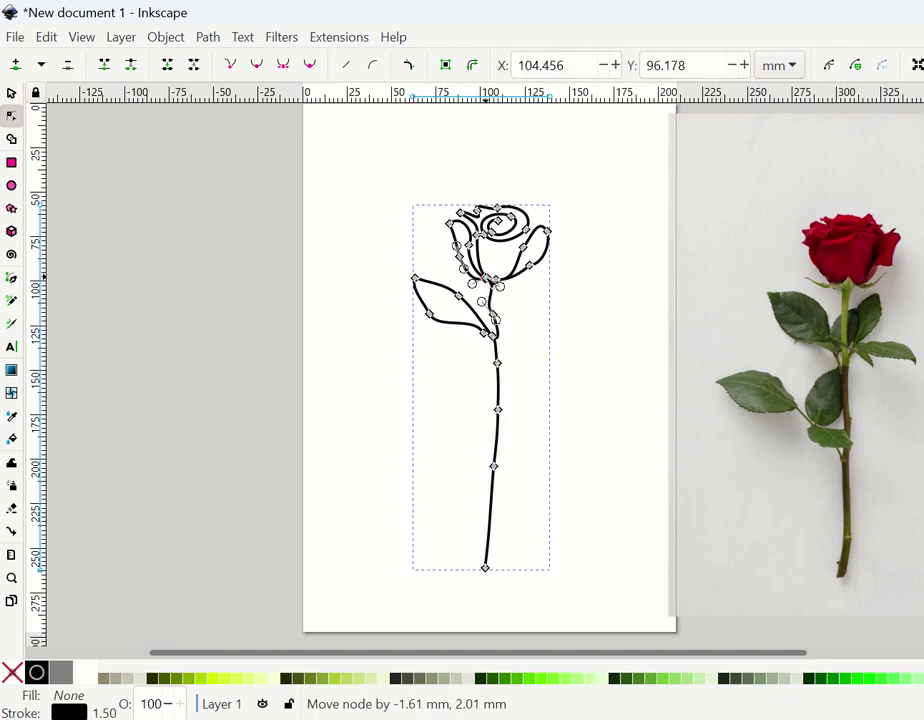
click(652, 258)
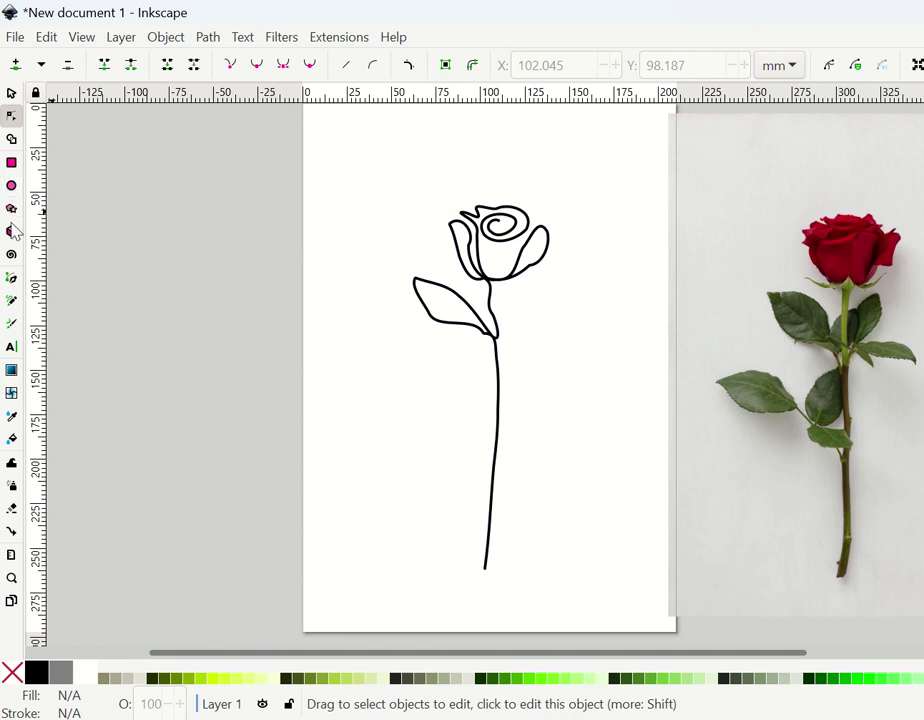
- Draw a closed freehand shape around the rose bloom
click(12, 302)
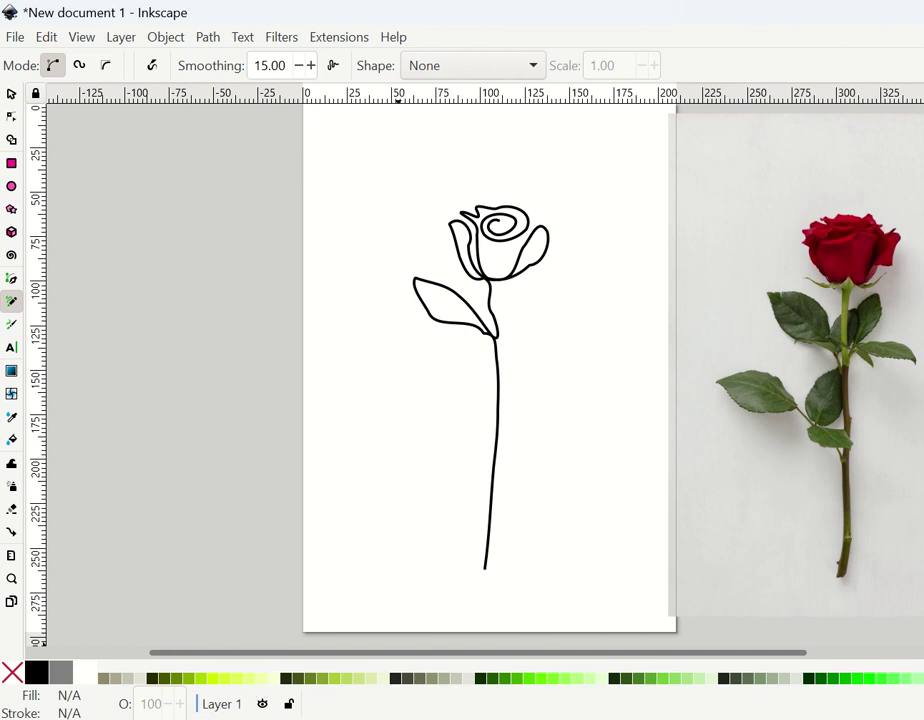
scroll(534, 680, up, 3)
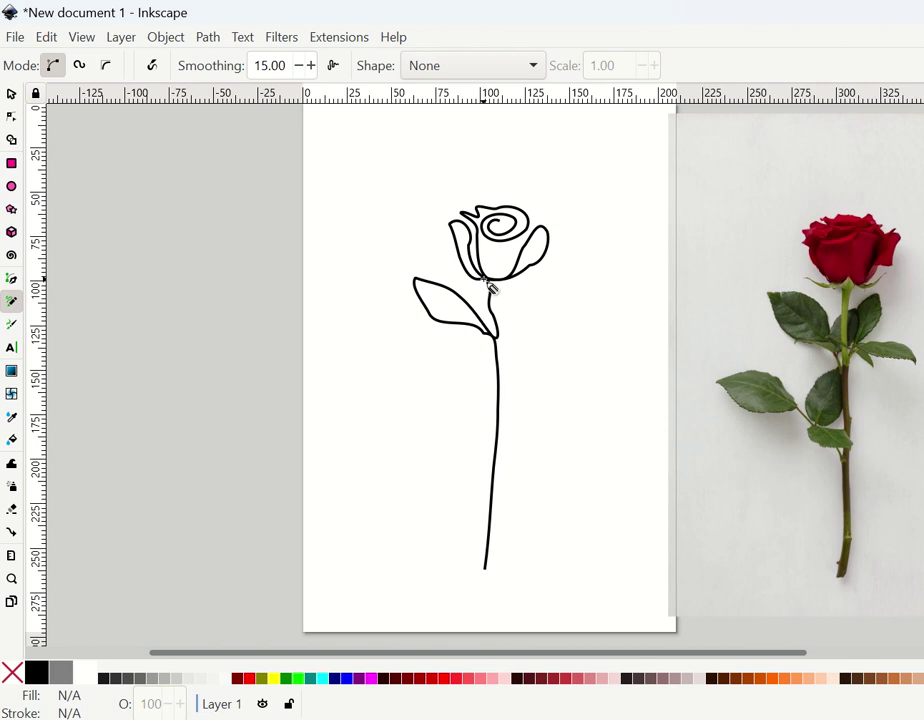
mouse_move(490, 286)
mouse_down()
mouse_move(449, 224)
mouse_move(521, 273)
mouse_up()
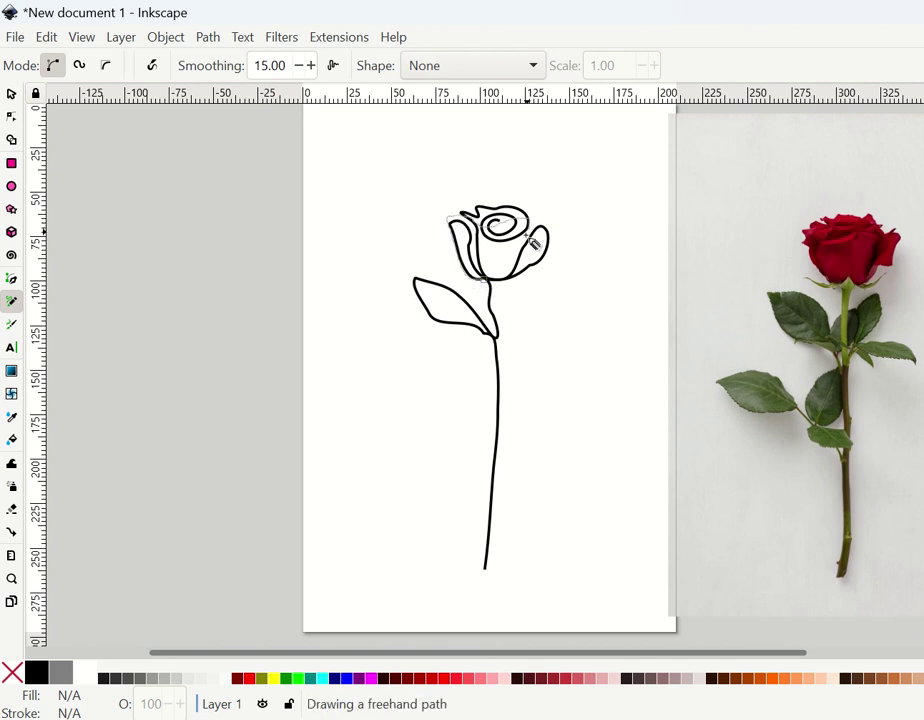
drag(521, 273, 487, 274)
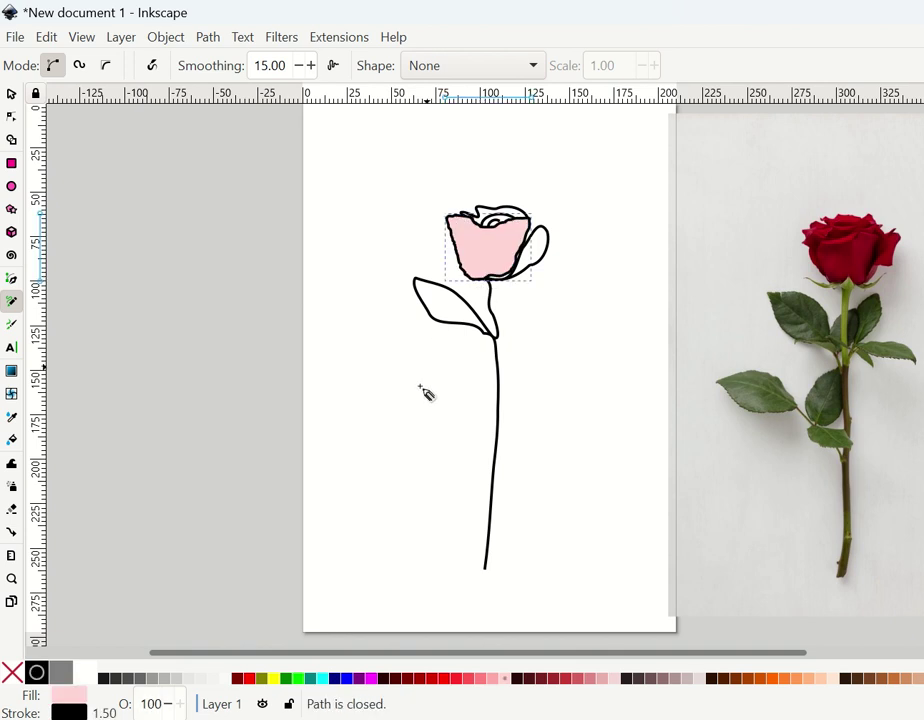
- Fill the bloom shape pale pink with no stroke and lower it beneath the outline
click(12, 673)
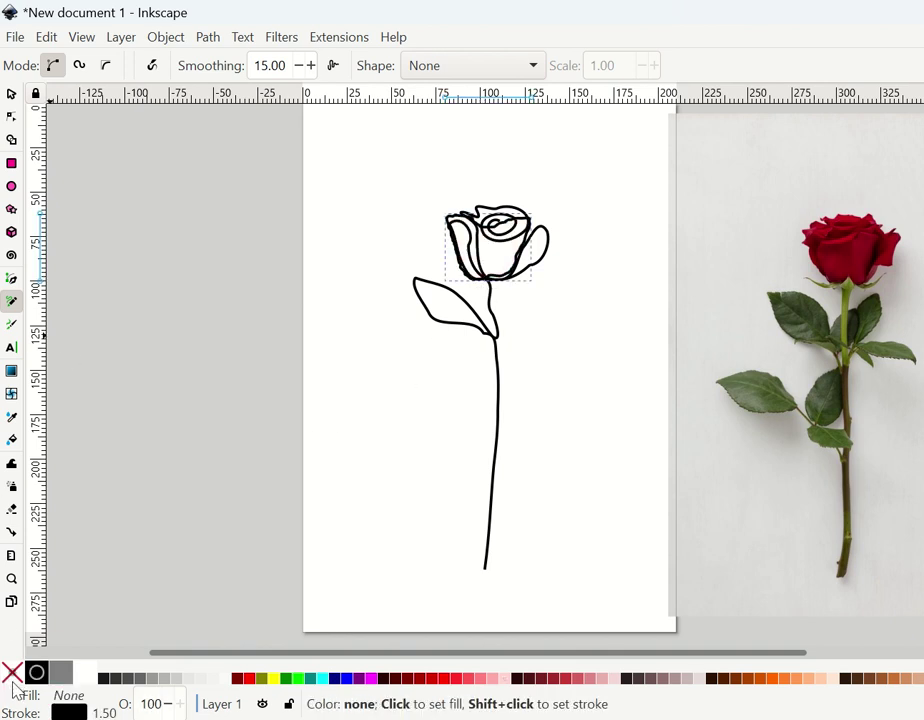
click(507, 680)
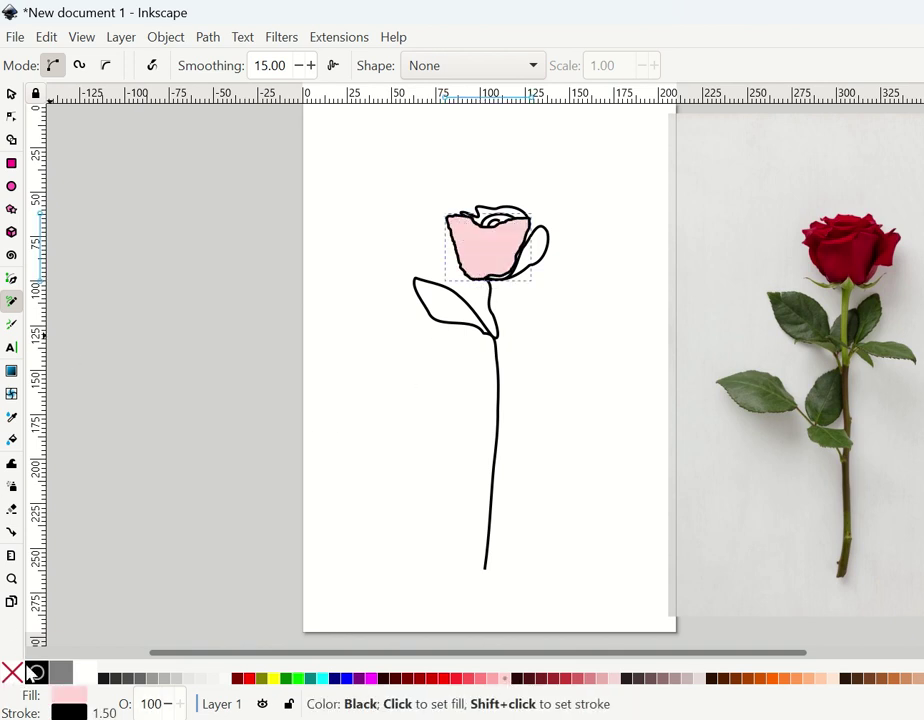
shift+click(12, 676)
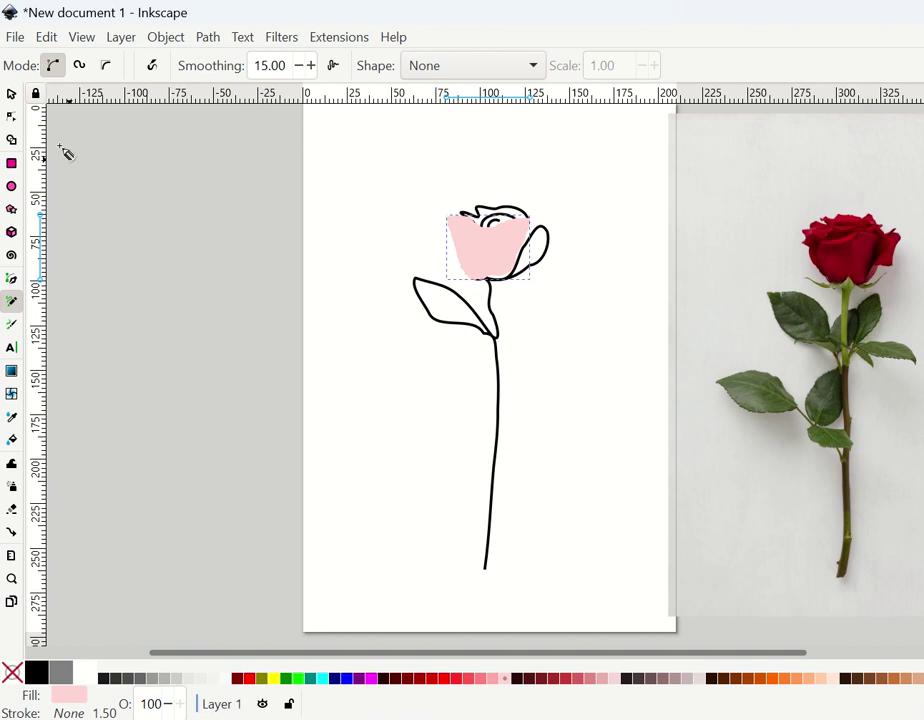
click(10, 94)
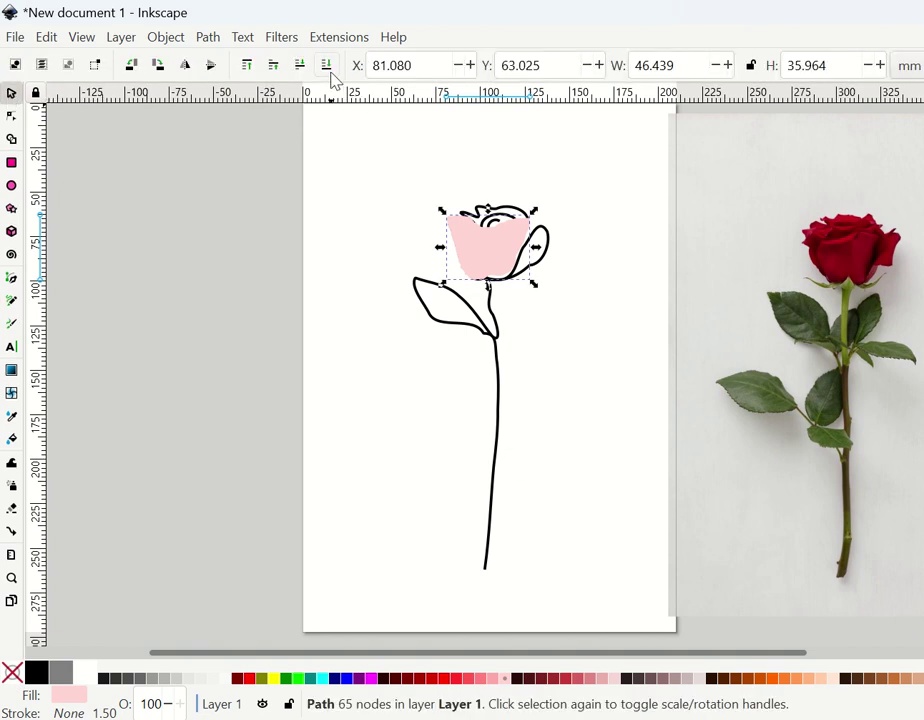
click(326, 66)
click(546, 398)
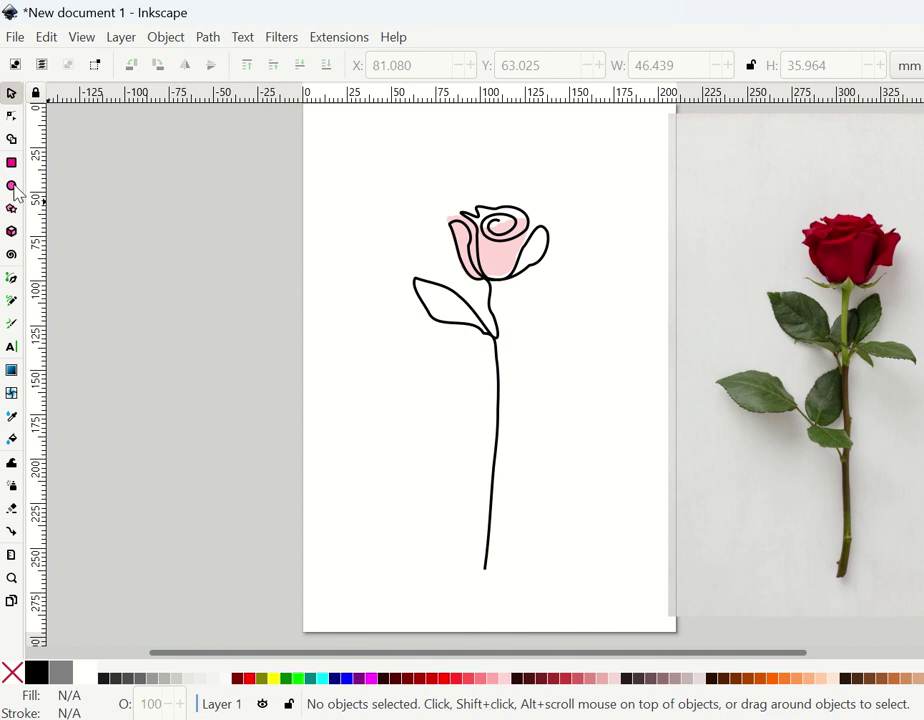
- Draw a closed Pen path from the stem junction to the leaf tip and back as the leaf fill
click(12, 303)
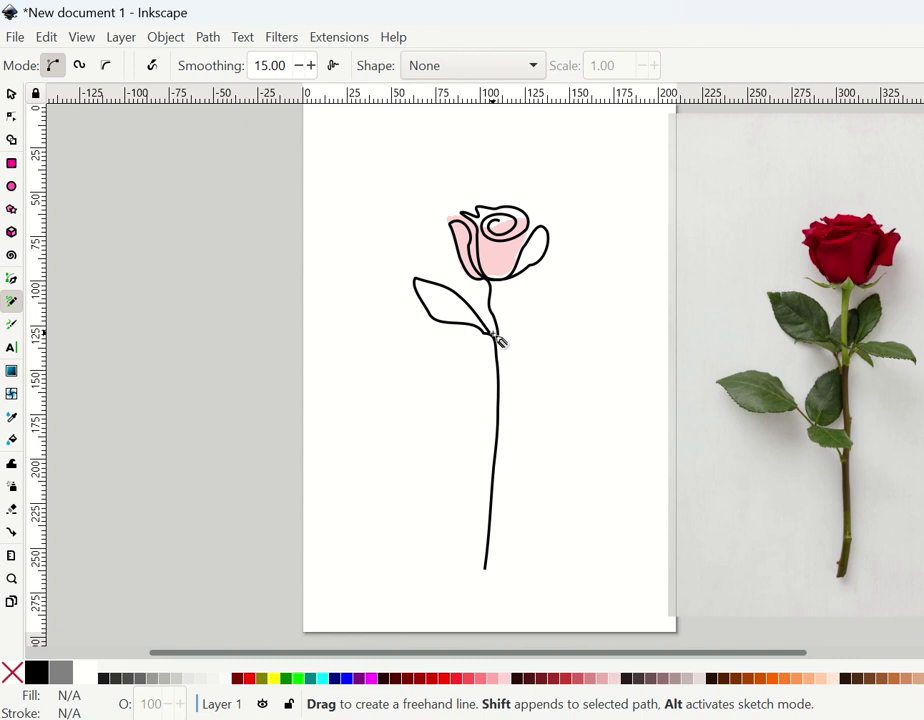
mouse_move(491, 338)
mouse_down()
mouse_move(456, 300)
mouse_move(416, 281)
mouse_up()
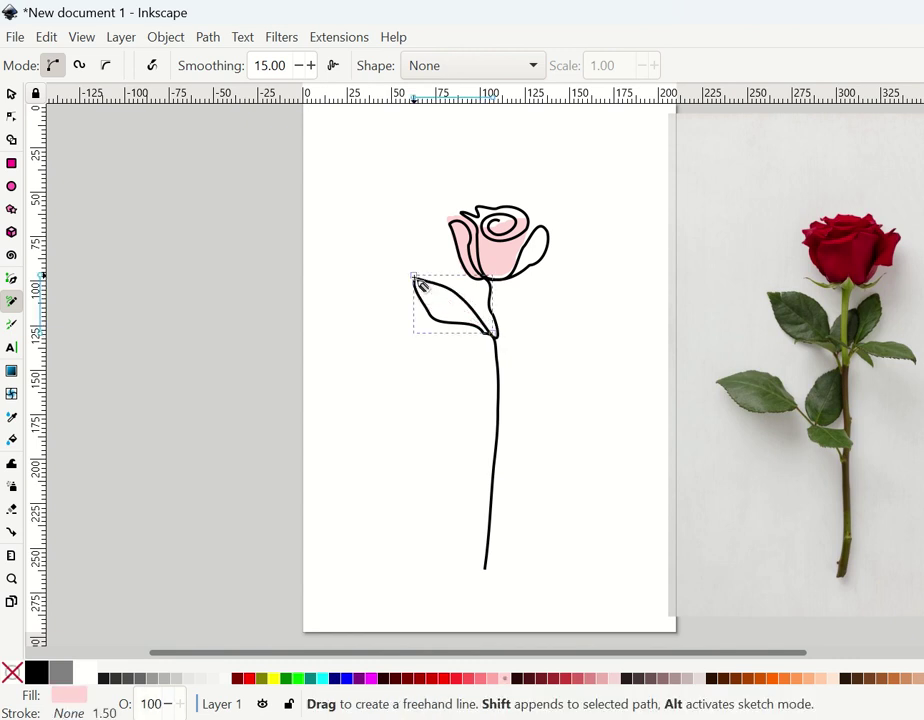
key(Escape)
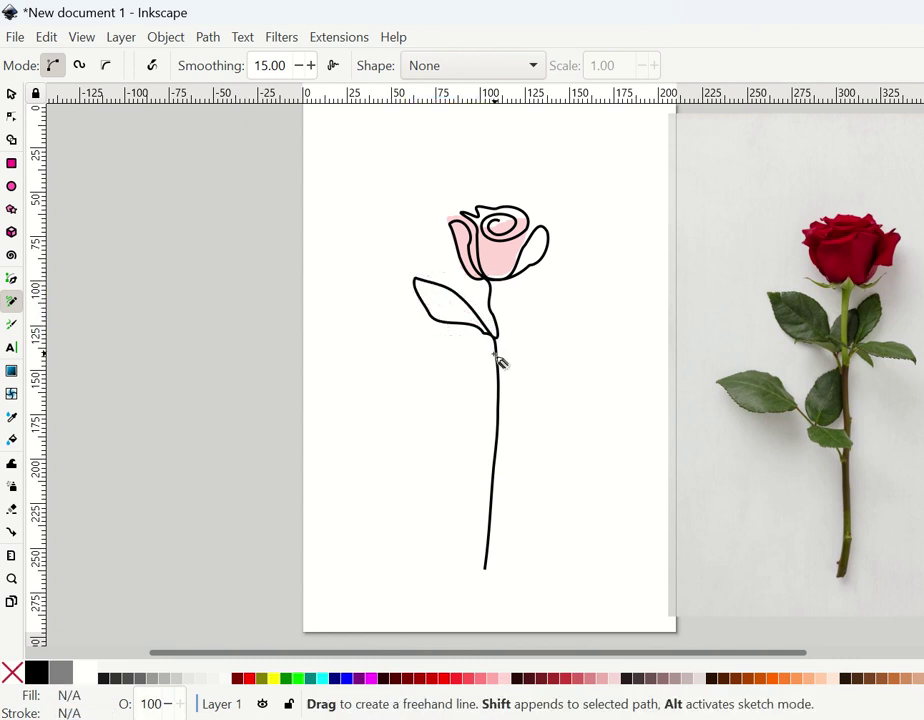
click(11, 278)
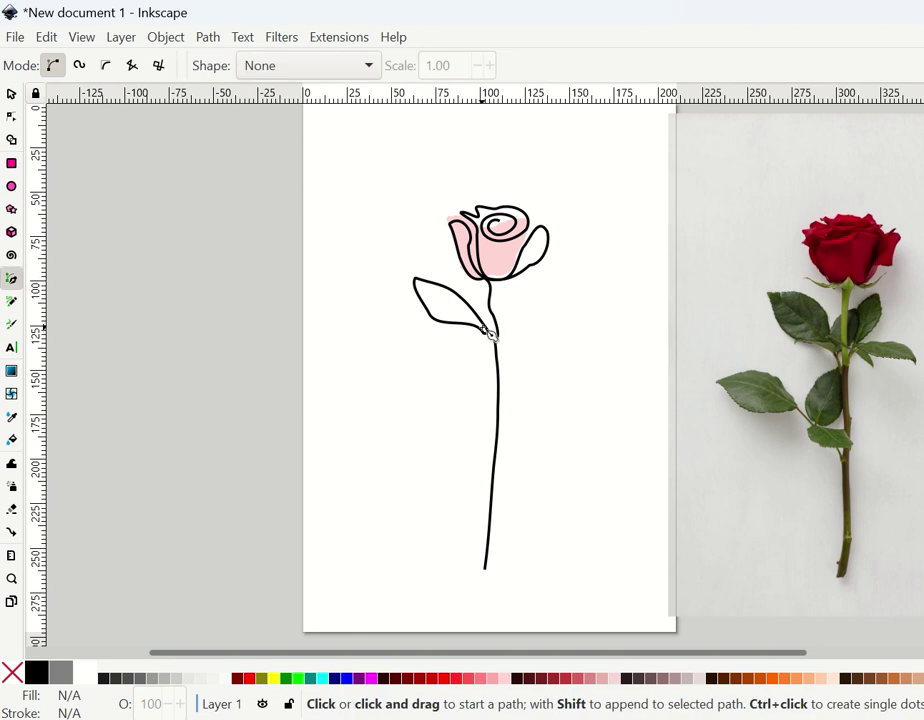
click(490, 333)
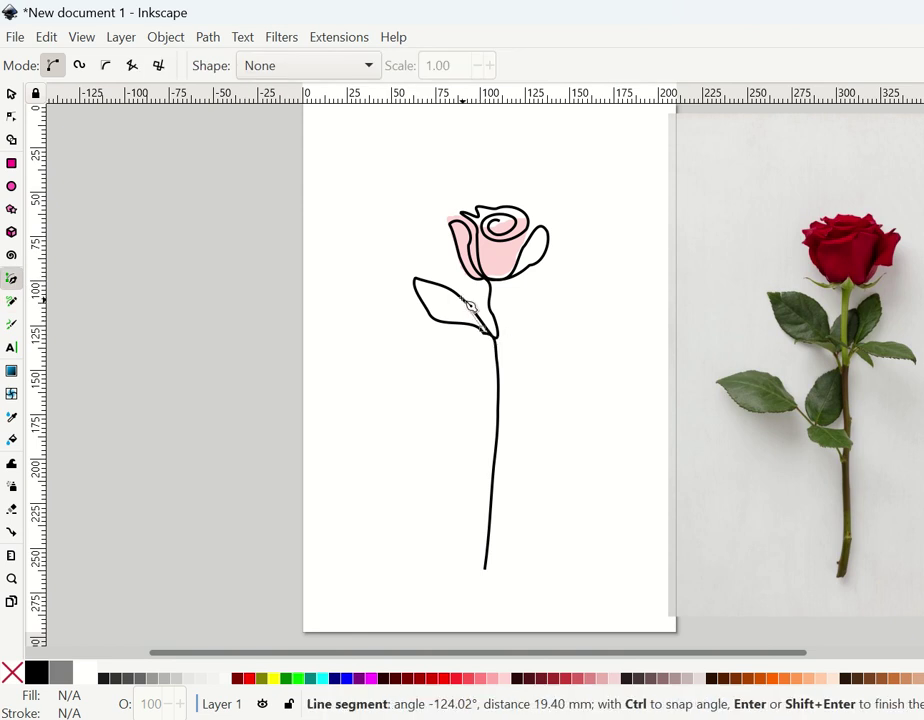
click(415, 280)
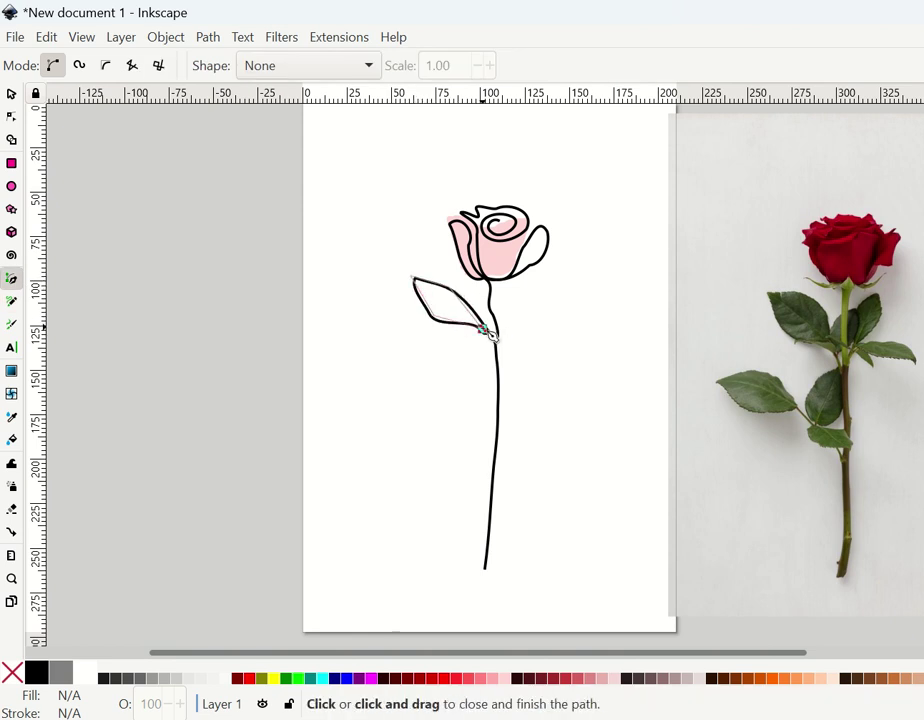
click(490, 334)
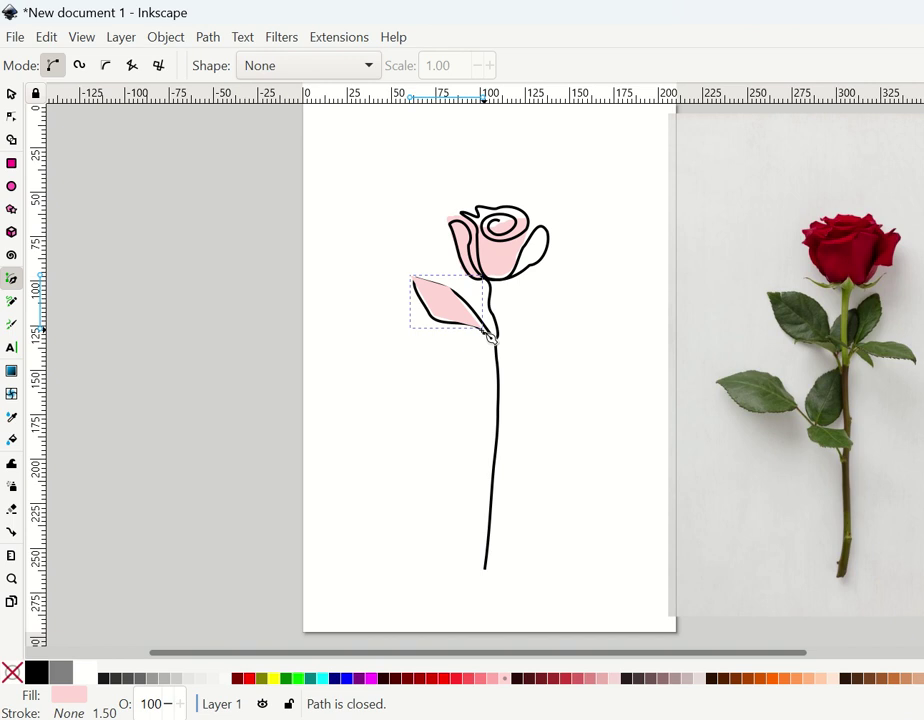
click(11, 116)
click(449, 287)
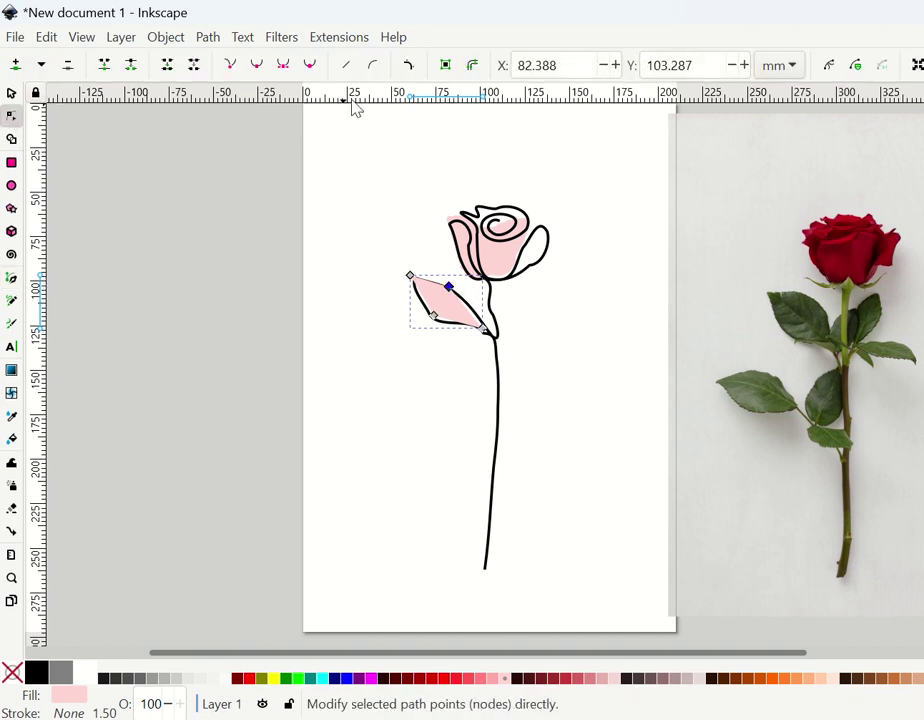
- Round the leaf shape's pointed tip with a Corners (fillet) path effect
click(409, 66)
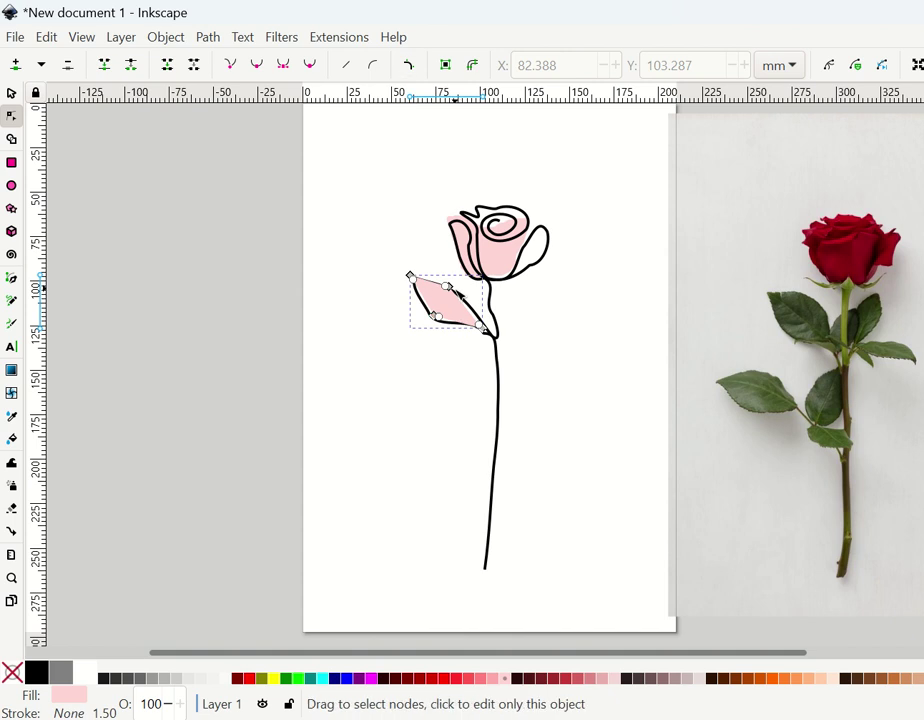
drag(449, 288, 447, 285)
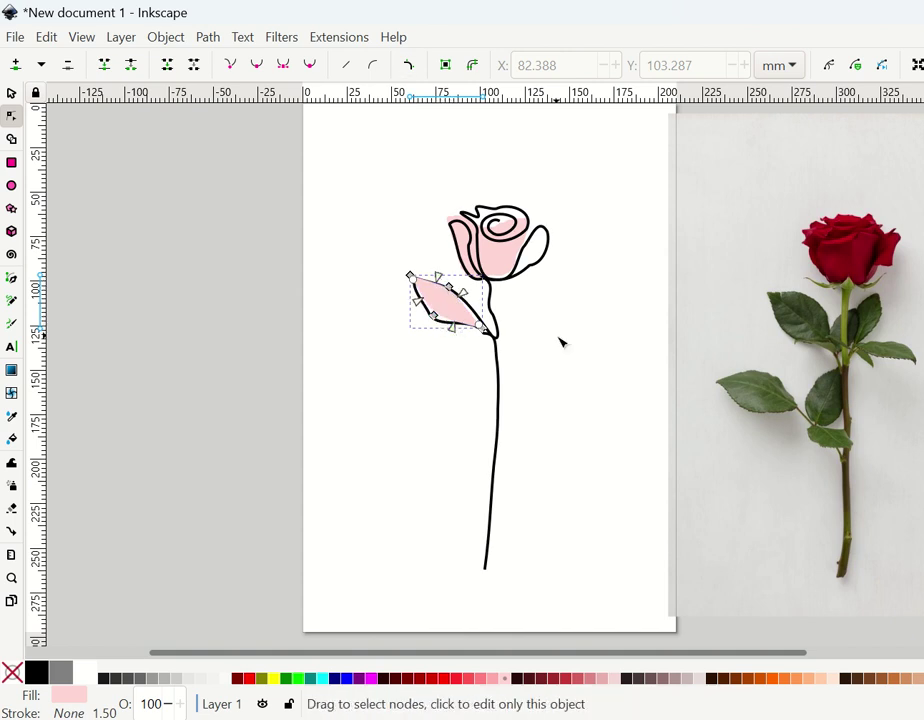
click(13, 94)
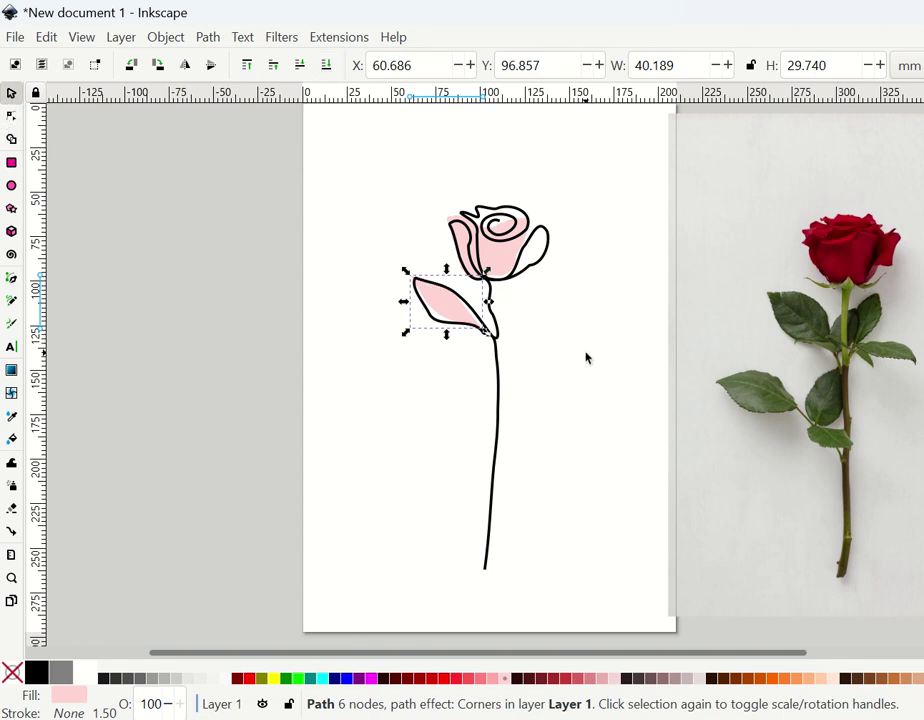
- Recolour the leaf shape's fill bright green from the palette
scroll(508, 680, down, 5)
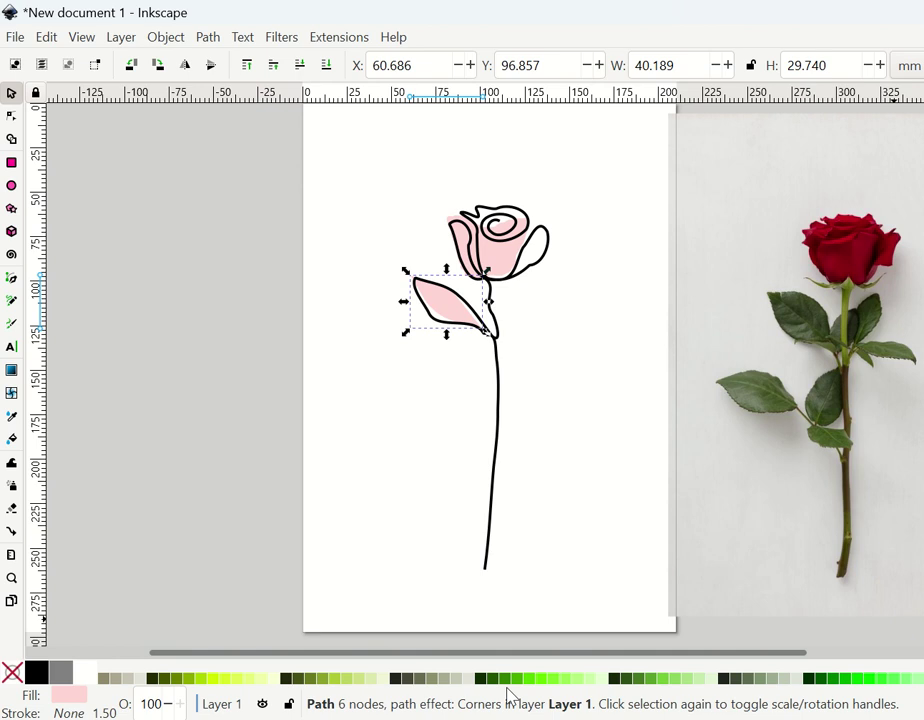
click(536, 688)
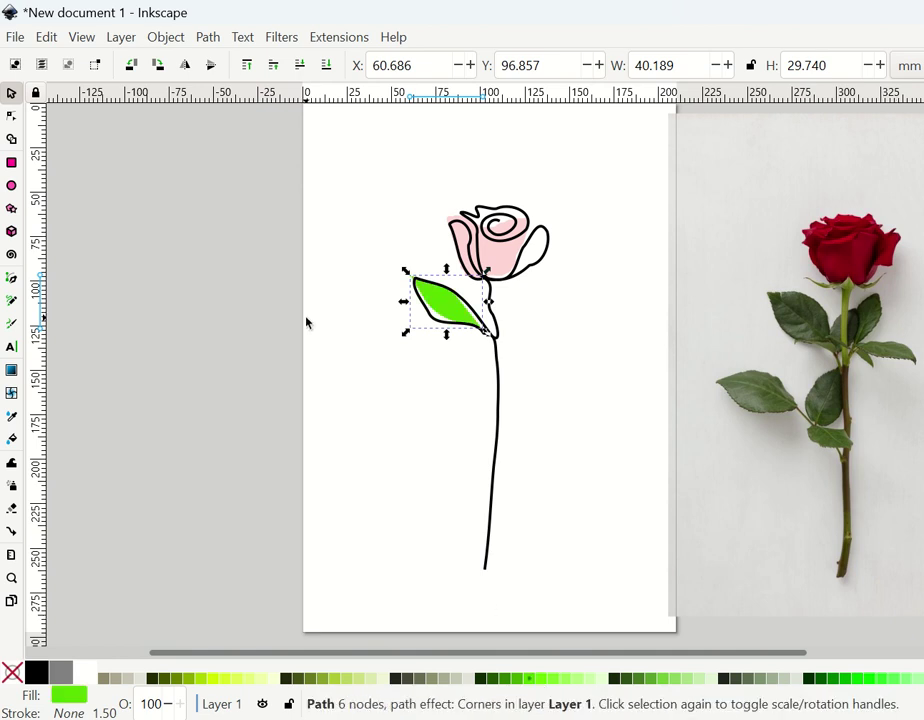